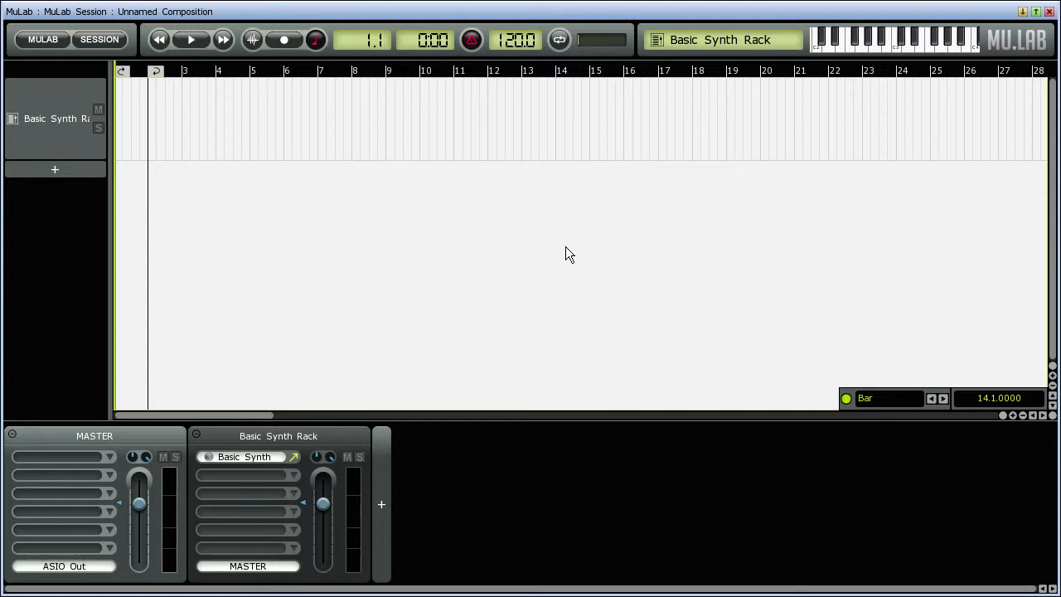
- Set the project tempo to 138 BPM
double_click(520, 39)
text(138)
key(Return)
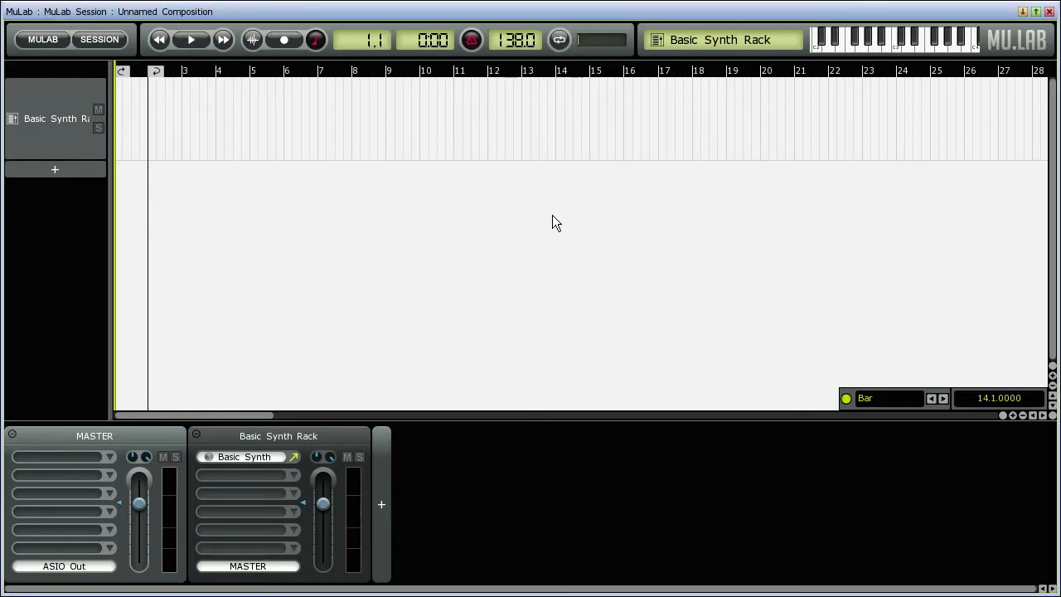
- Replace the rack's Basic Synth with the factory MuDrum instrument device and close its editor
right_click(272, 455)
click(329, 305)
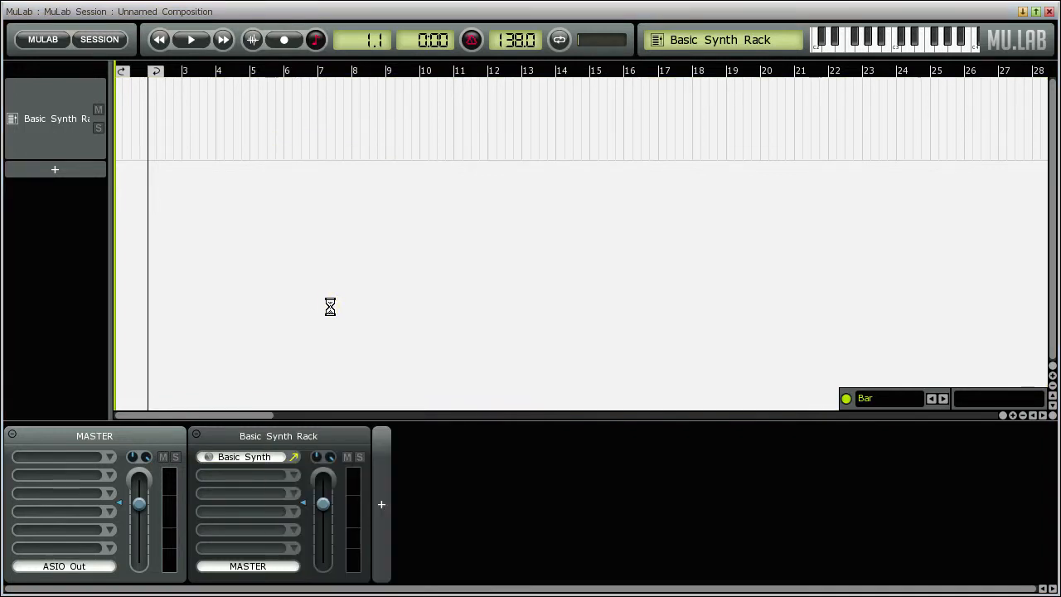
click(292, 84)
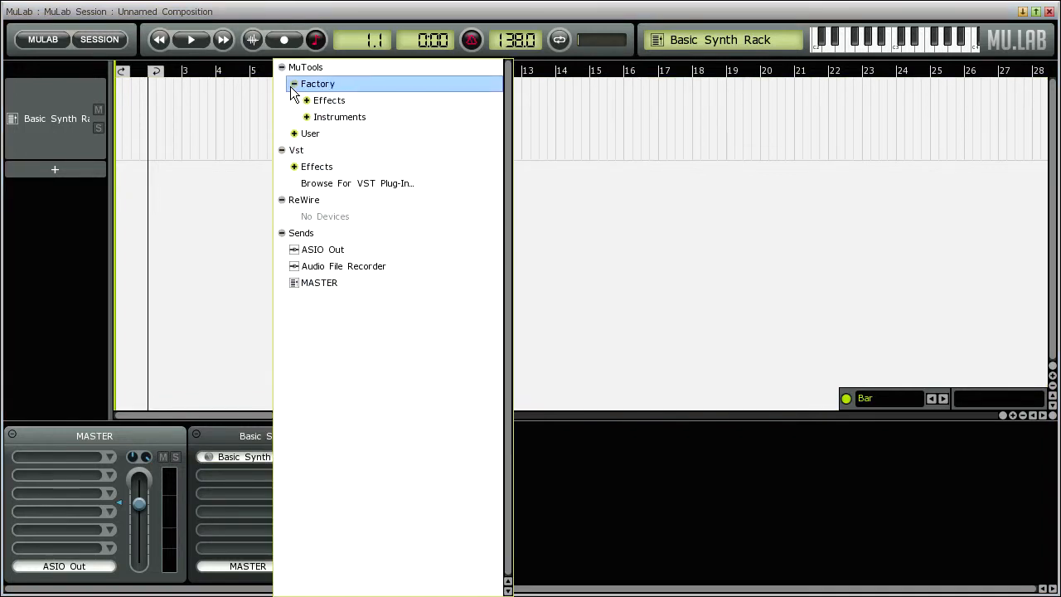
click(310, 113)
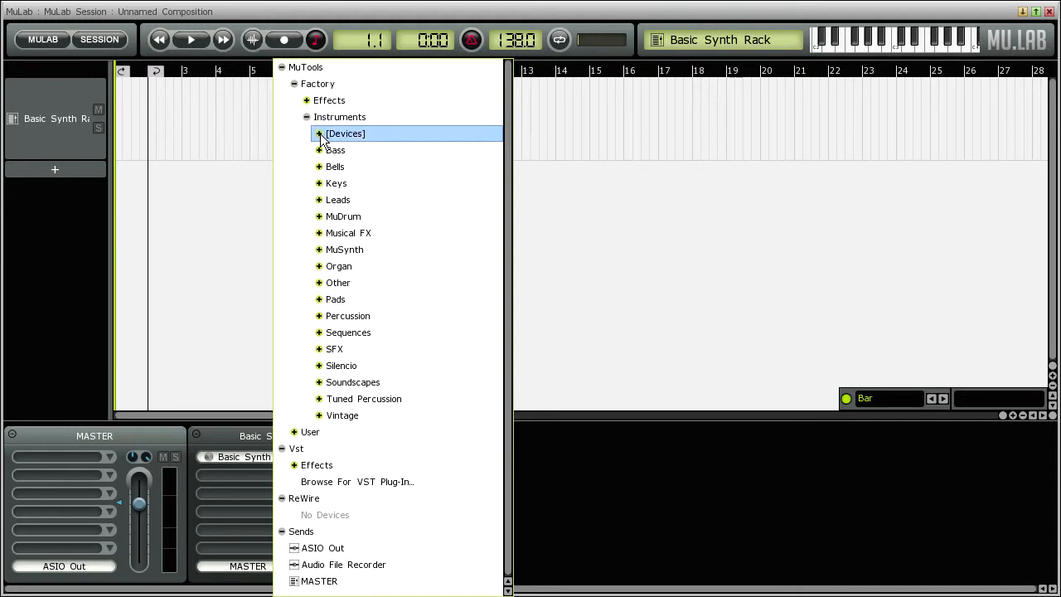
click(320, 133)
click(354, 169)
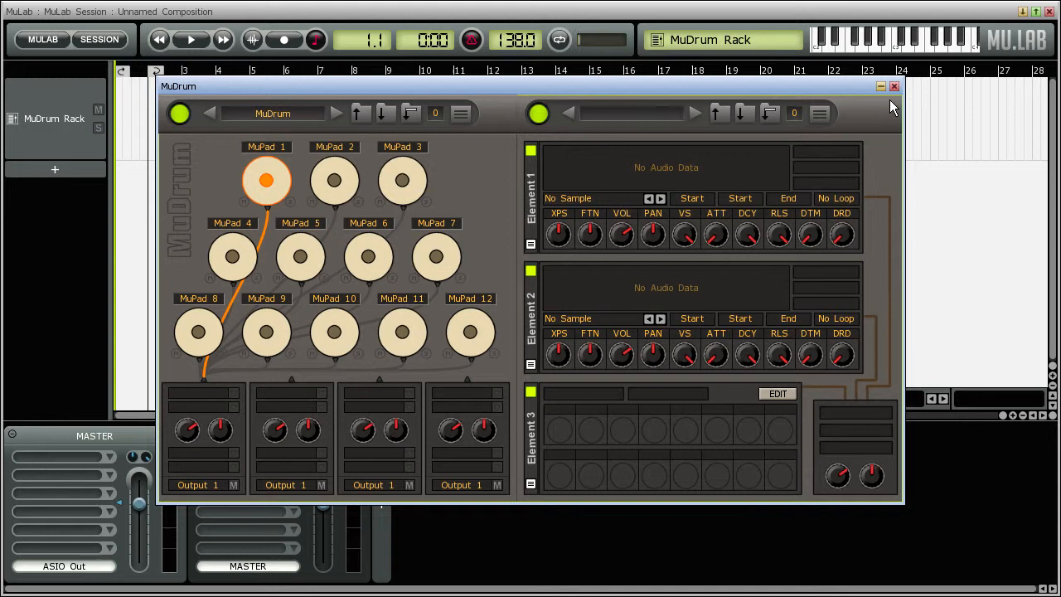
click(894, 86)
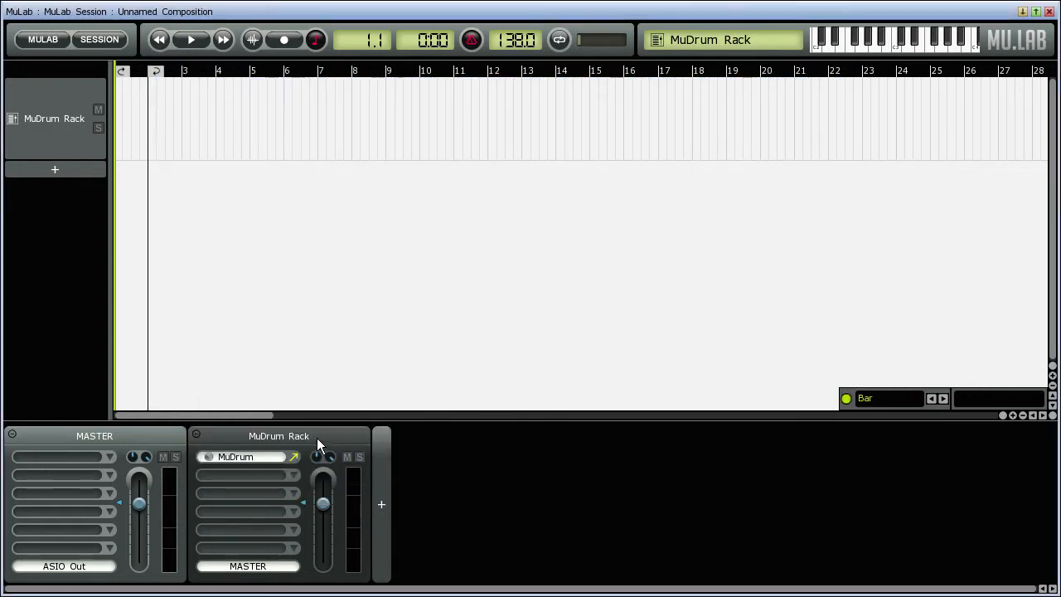
- Rename the MuDrum Rack track to Kick
right_click(51, 117)
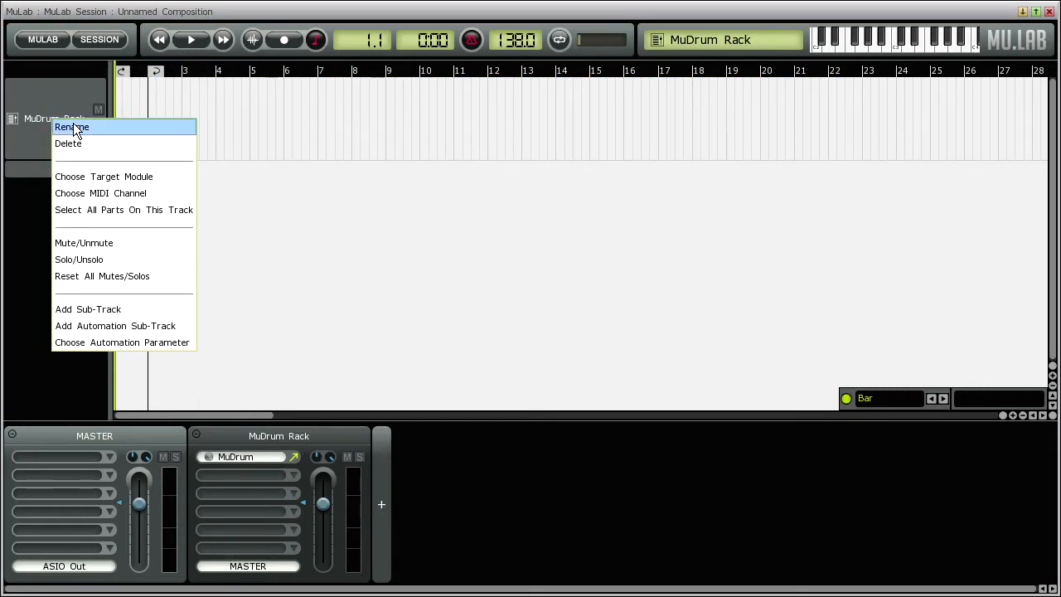
click(100, 128)
text(Kick)
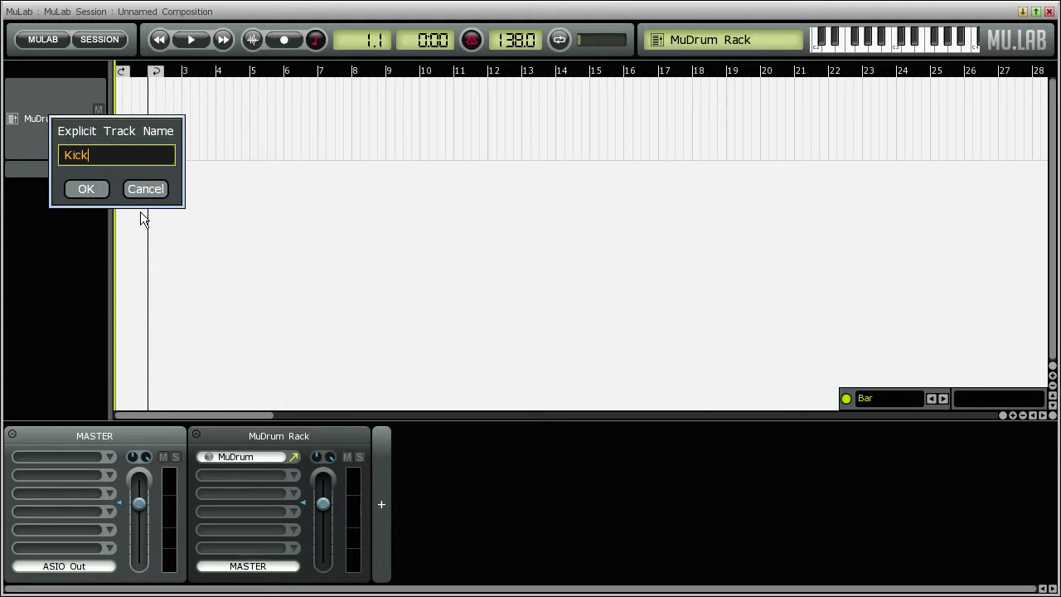
key(Return)
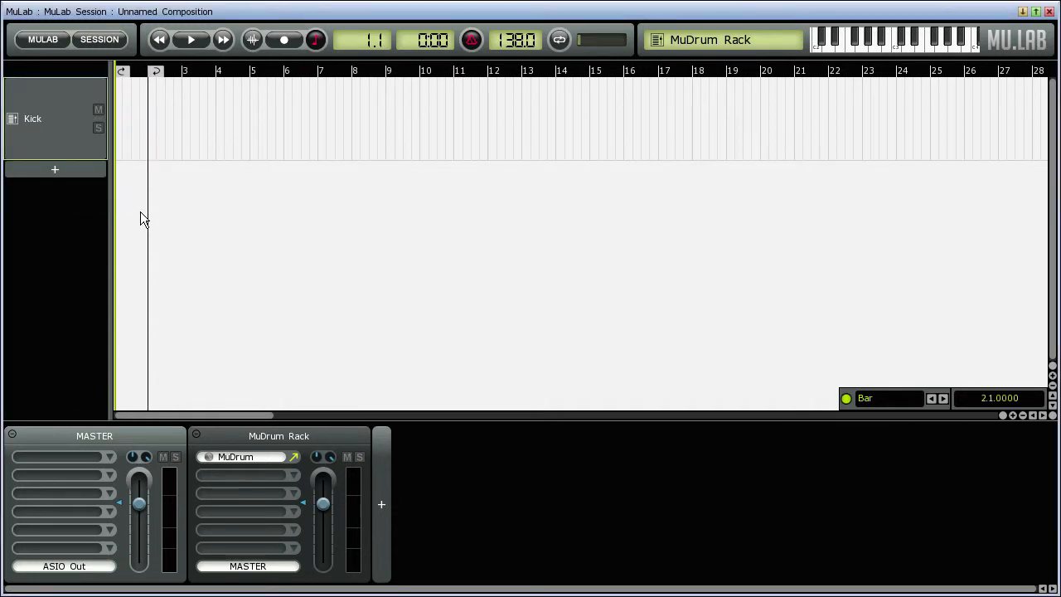
- Rename the MuDrum rack to Kick and target the Kick track directly at the rack's MuDrum module
right_click(283, 432)
click(313, 255)
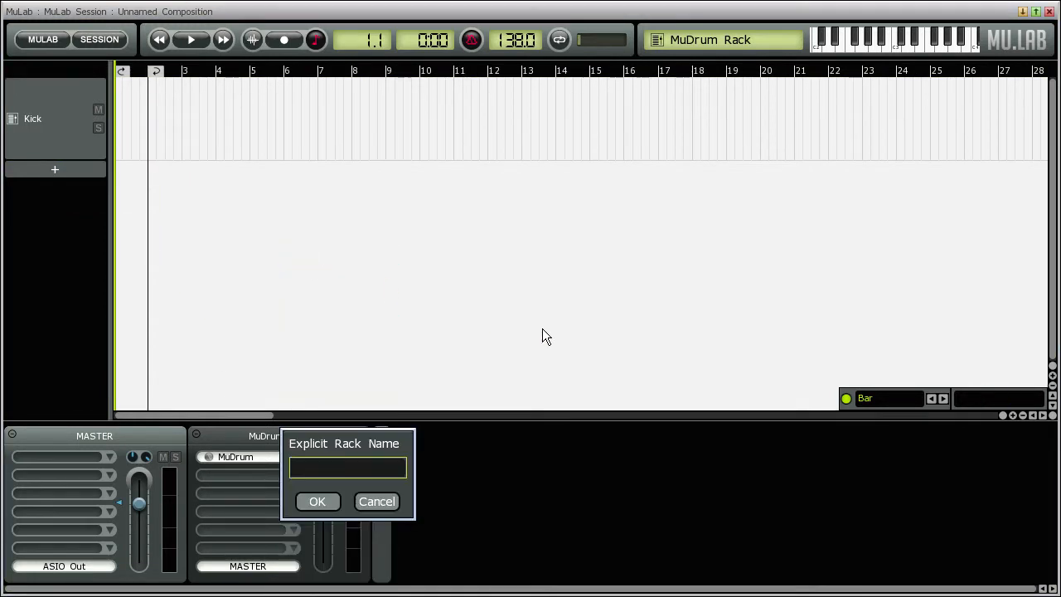
text(Kick)
key(Return)
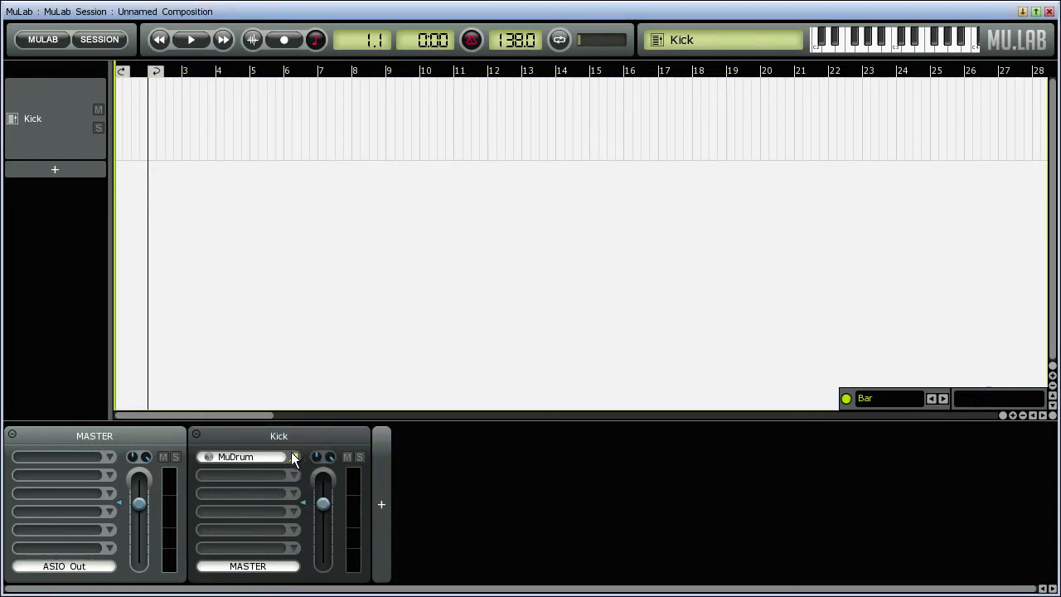
drag(269, 456, 50, 113)
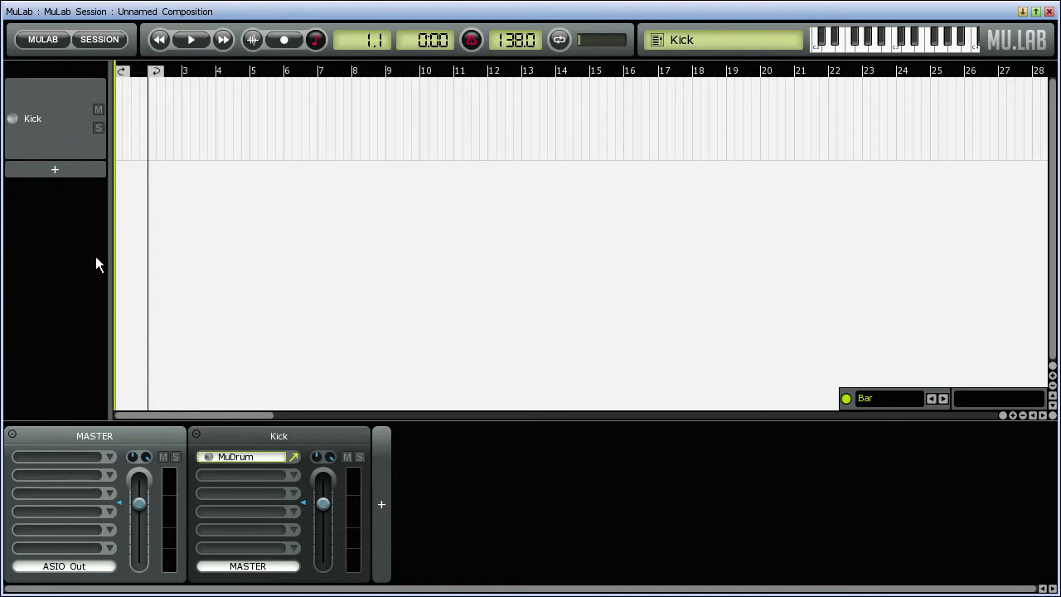
- Move the loop end to bar 5 and create a sequence named Kick across that loop on the Kick track
drag(153, 71, 256, 70)
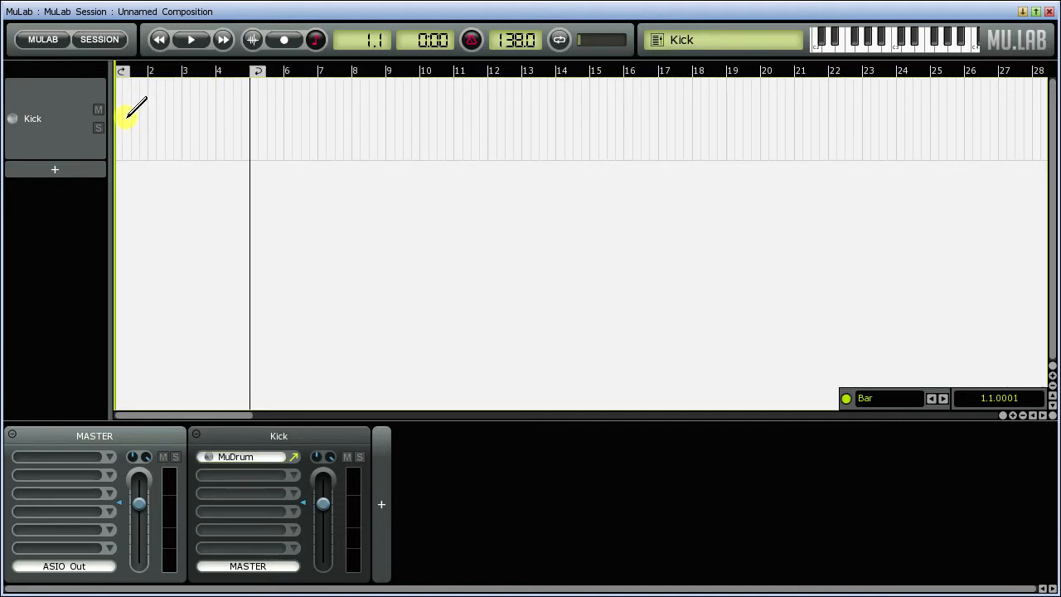
double_click(127, 118)
right_click(137, 99)
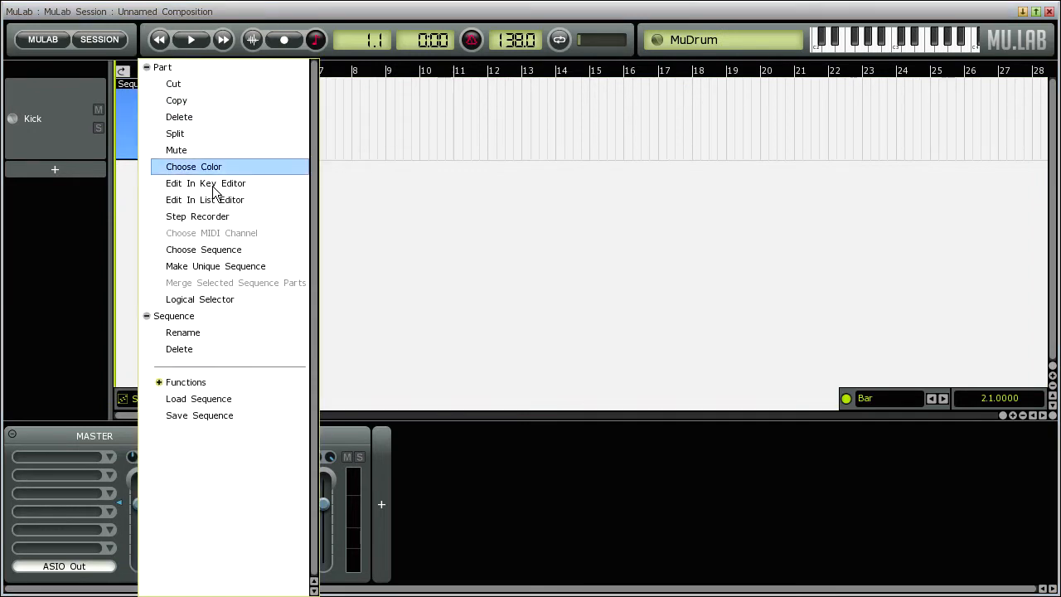
click(232, 334)
text(Kick)
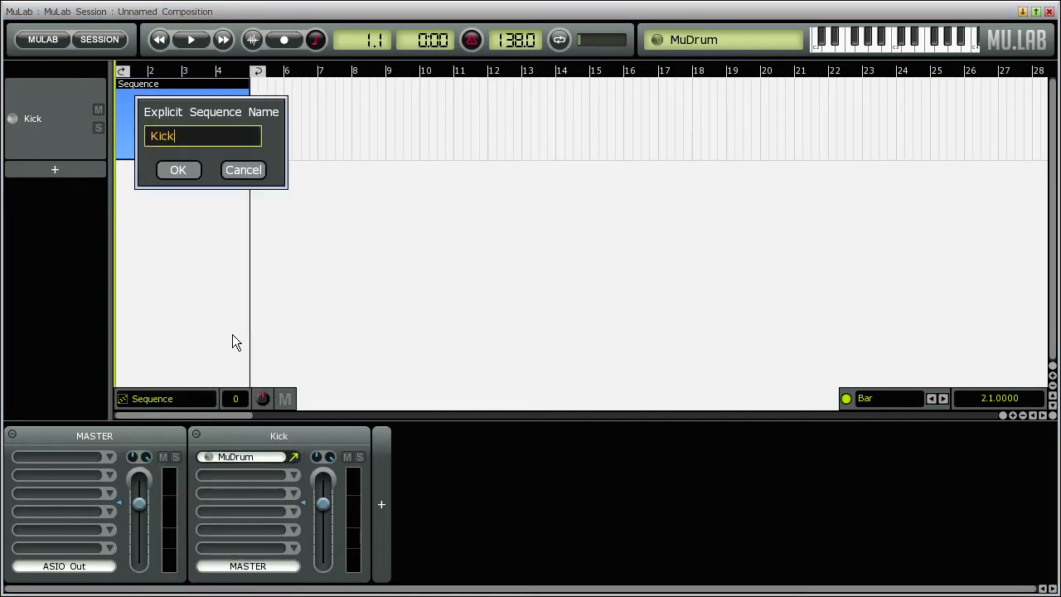
key(Return)
- Color the Kick sequence part with the first red preset color
right_click(171, 126)
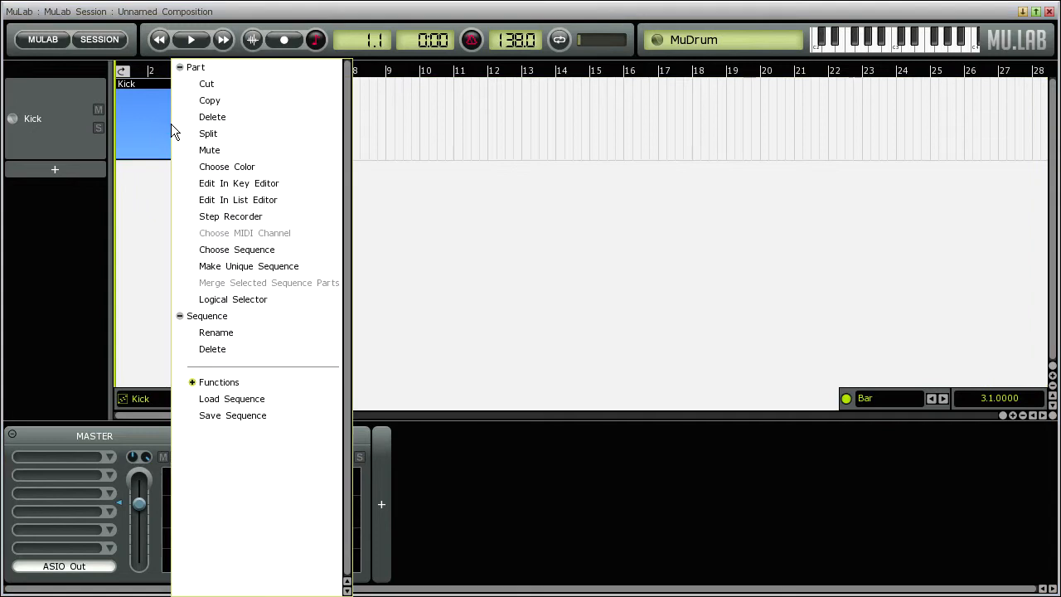
click(244, 167)
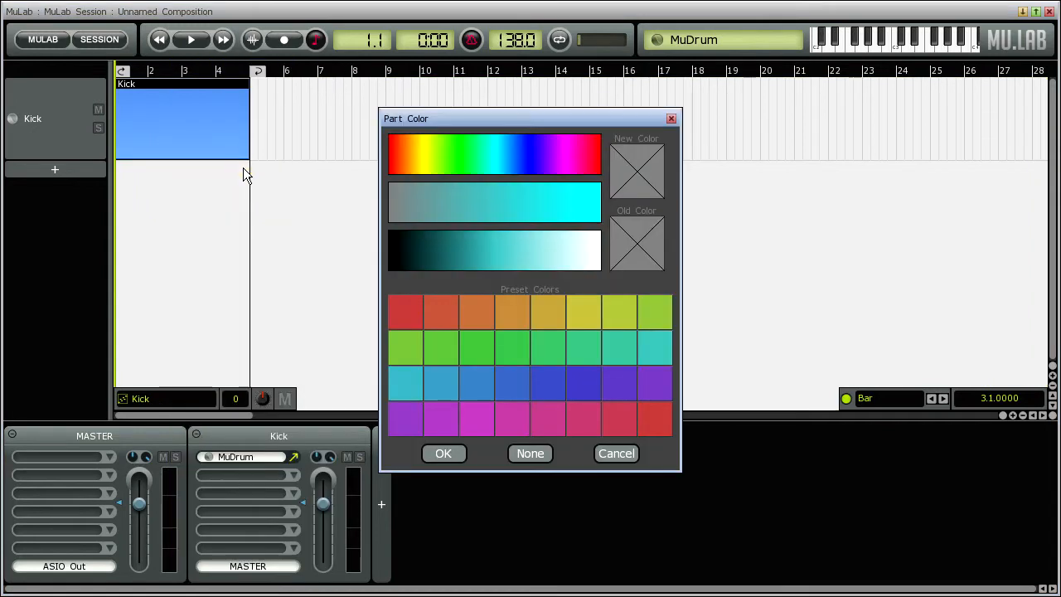
click(406, 310)
click(444, 453)
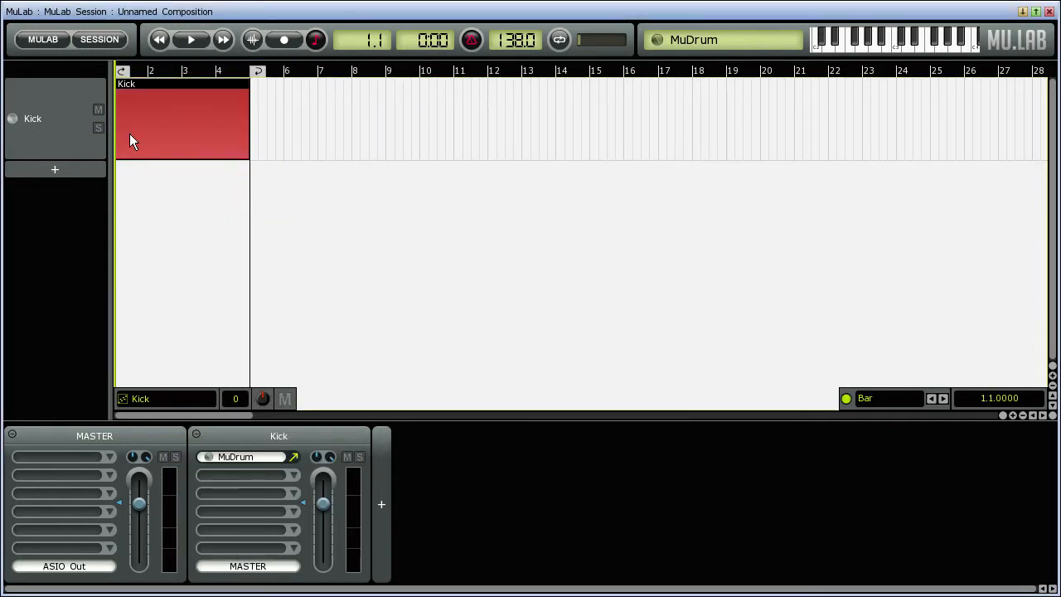
- In the Kick sequence, insert C3 notes on all four beats of bar 1 and lengthen them to eighth notes
double_click(143, 116)
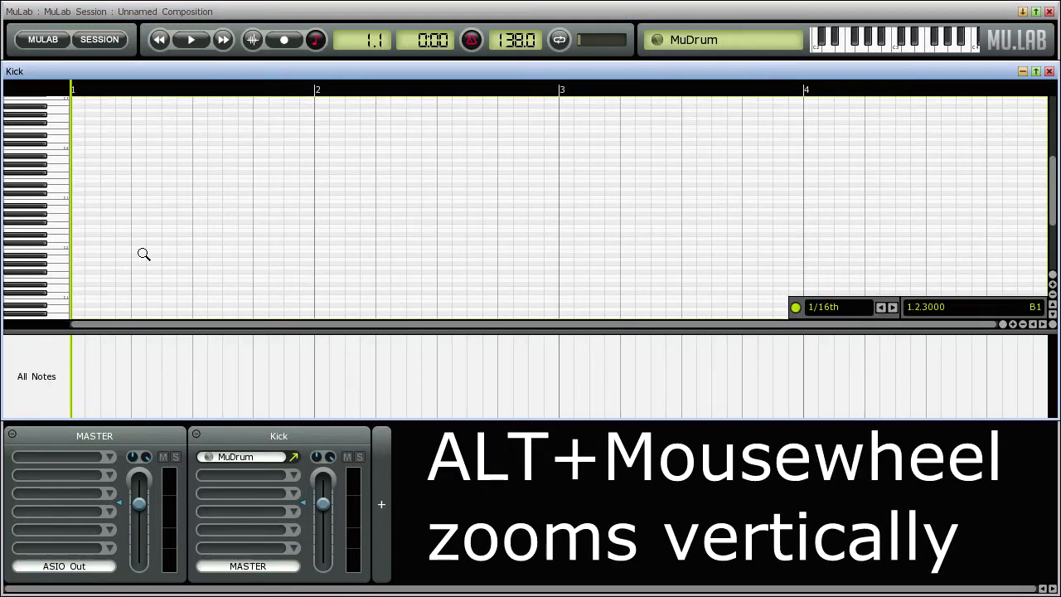
scroll(144, 254, up, 2)
scroll(143, 254, up, 4)
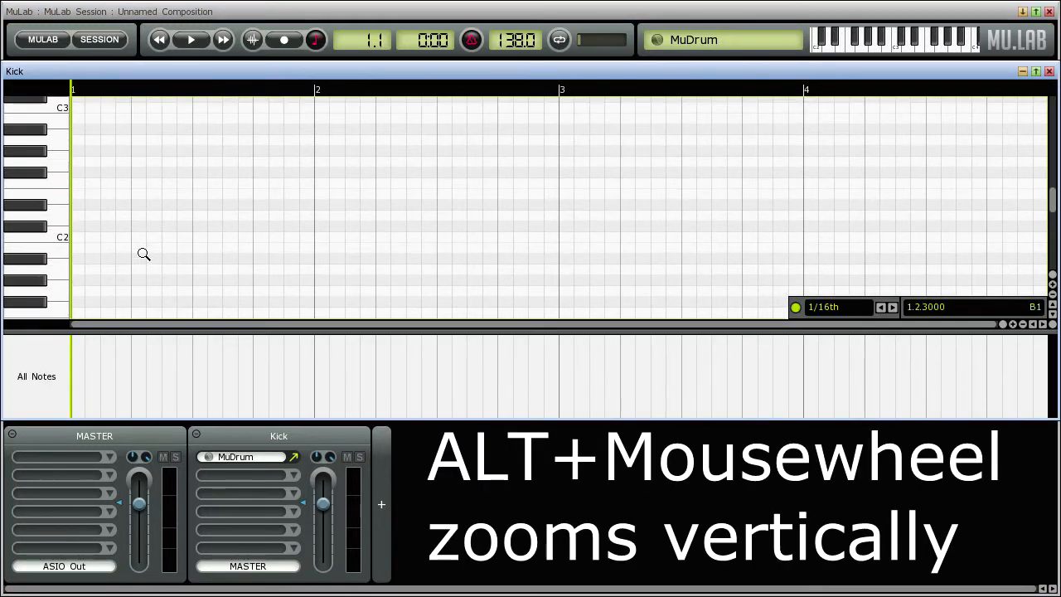
ctrl+click(77, 205)
ctrl+click(136, 206)
ctrl+click(197, 206)
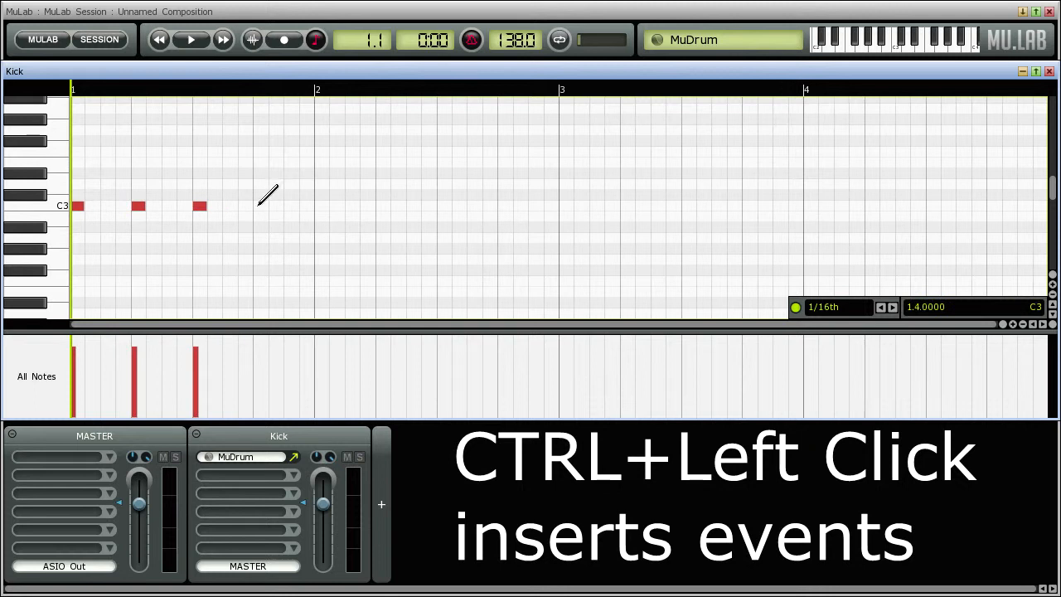
ctrl+click(259, 206)
drag(79, 181, 291, 231)
- Set the Kick sequence's loop end at bar 2 and close the note editor
right_click(315, 91)
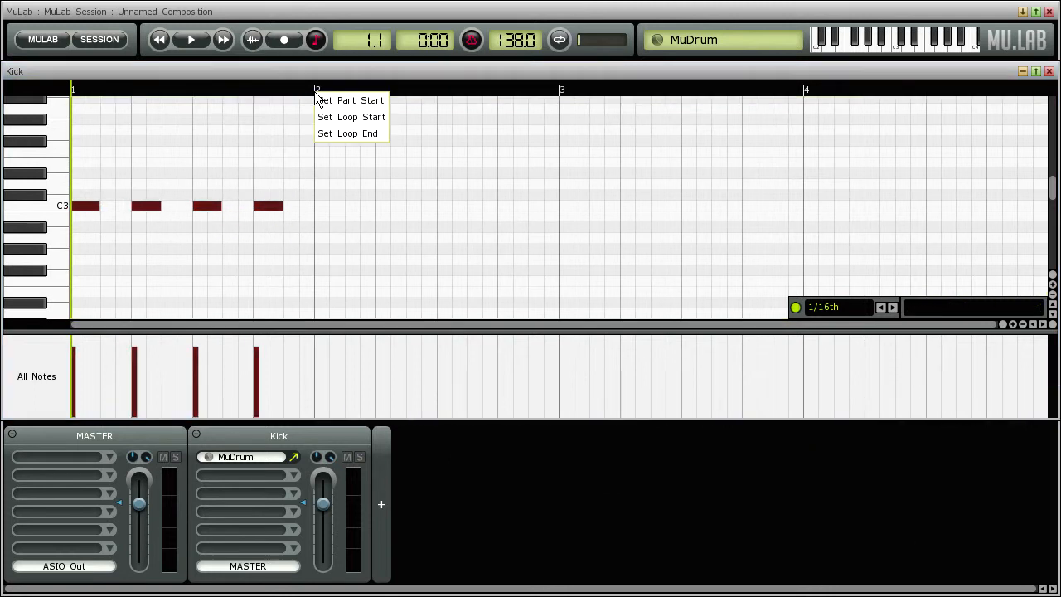
click(348, 136)
click(1049, 71)
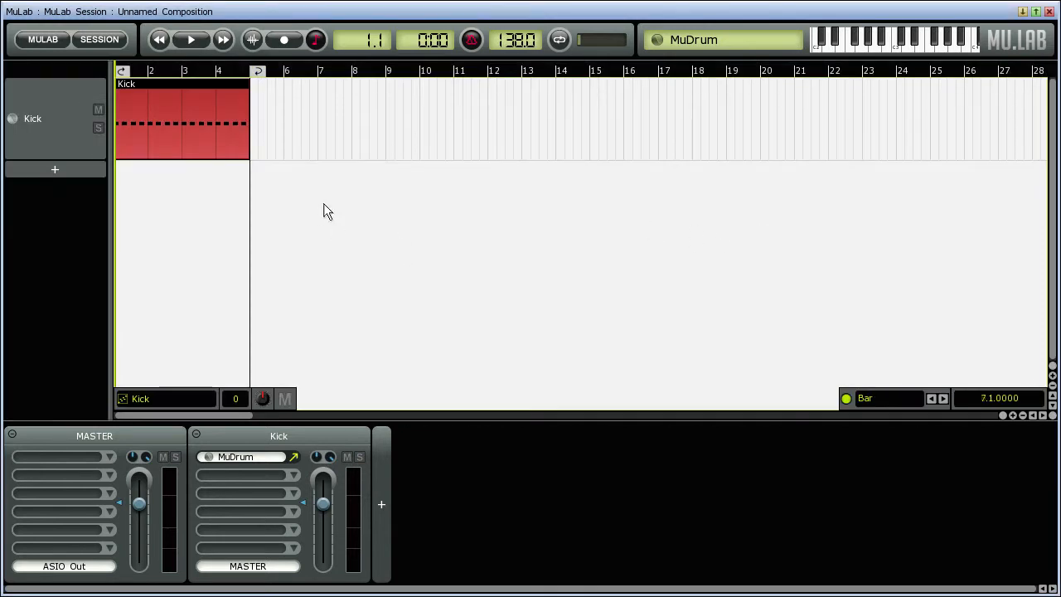
- Open MuDrum's Element 3 for editing and arrange Event Input 1 vertically above Audio Output
click(294, 457)
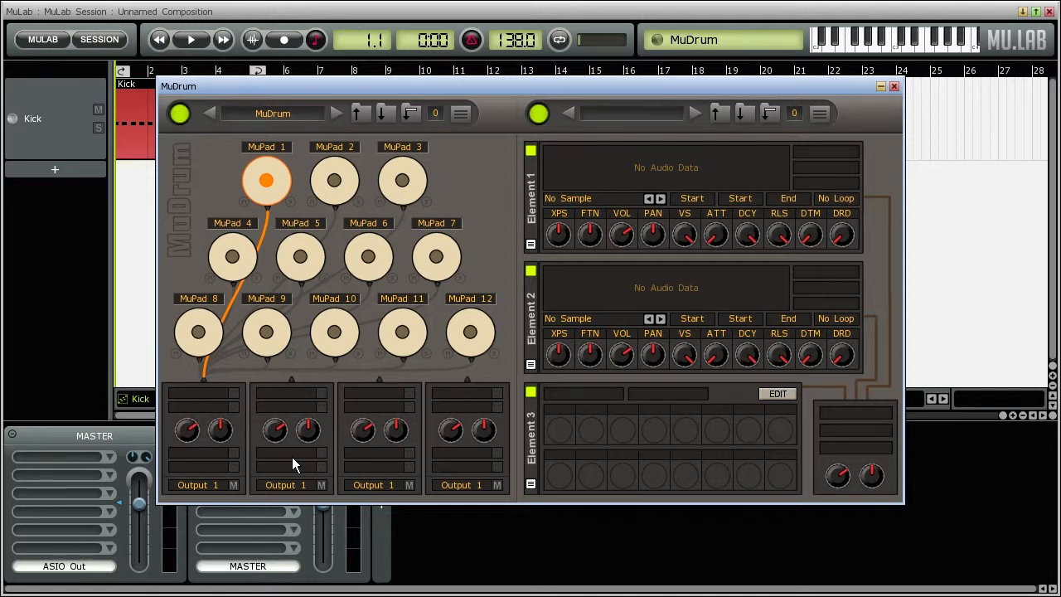
click(777, 395)
drag(451, 331, 534, 231)
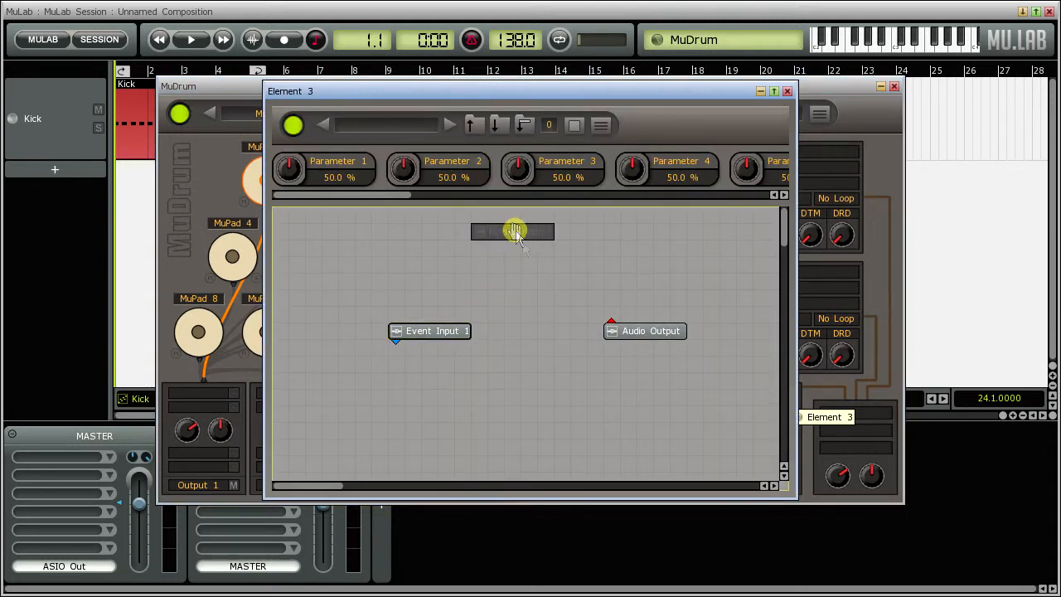
drag(646, 332, 514, 430)
- Add a Poly Synth module between Event Input 1 and Audio Output in Element 3 and wire it to both
right_click(492, 290)
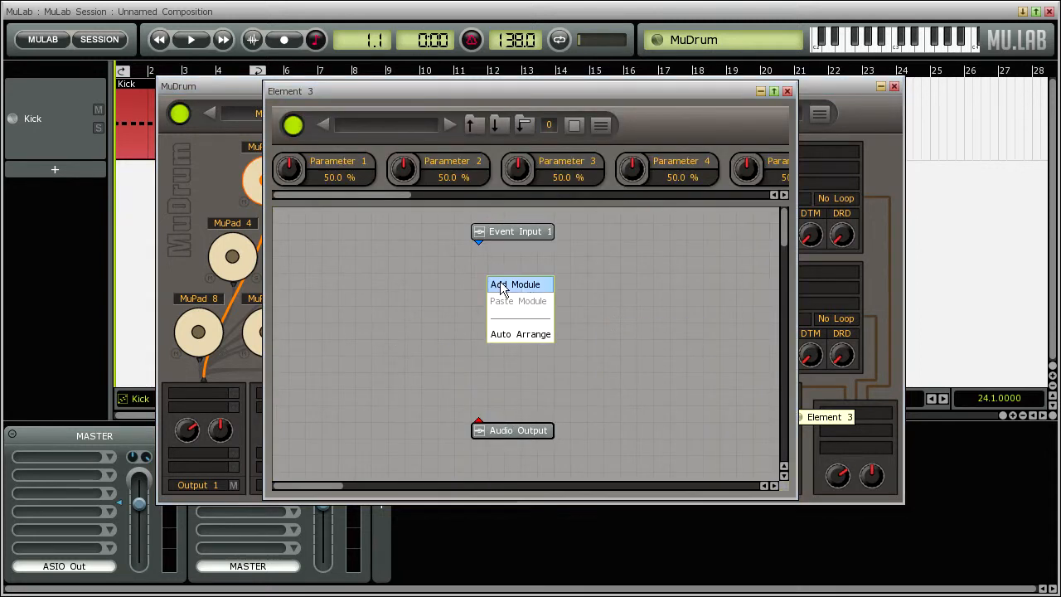
click(501, 284)
click(508, 216)
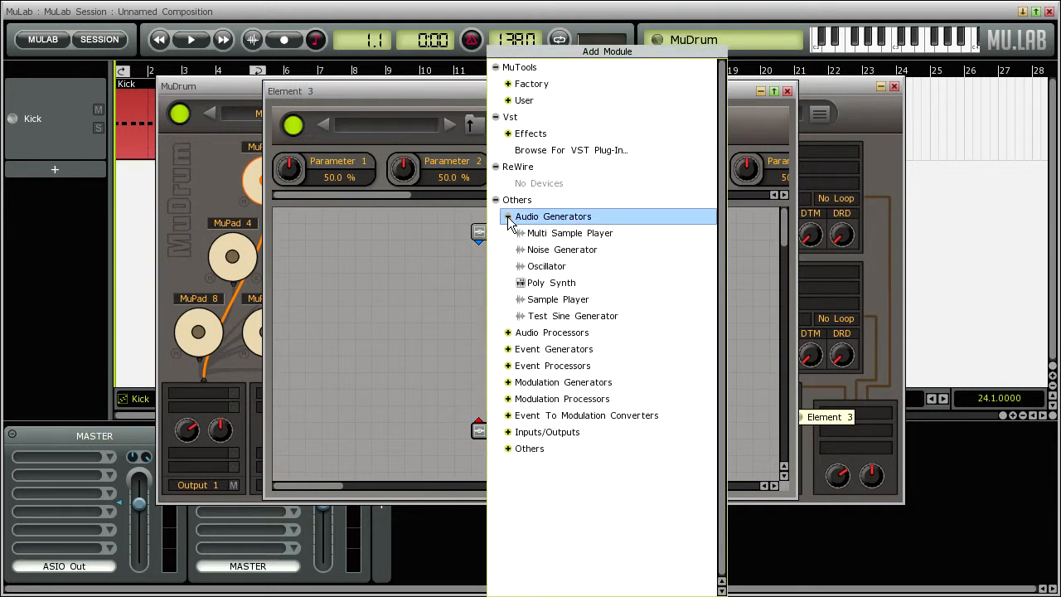
double_click(564, 283)
drag(517, 290, 501, 303)
drag(478, 241, 479, 421)
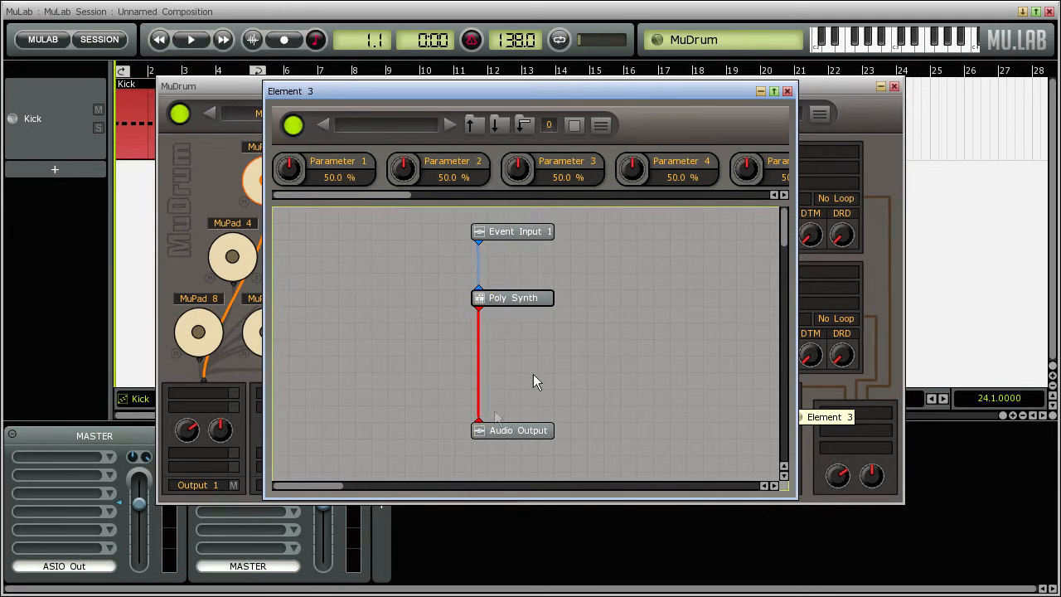
- Delete the Multi Mode Filter module inside the Poly Synth
double_click(502, 298)
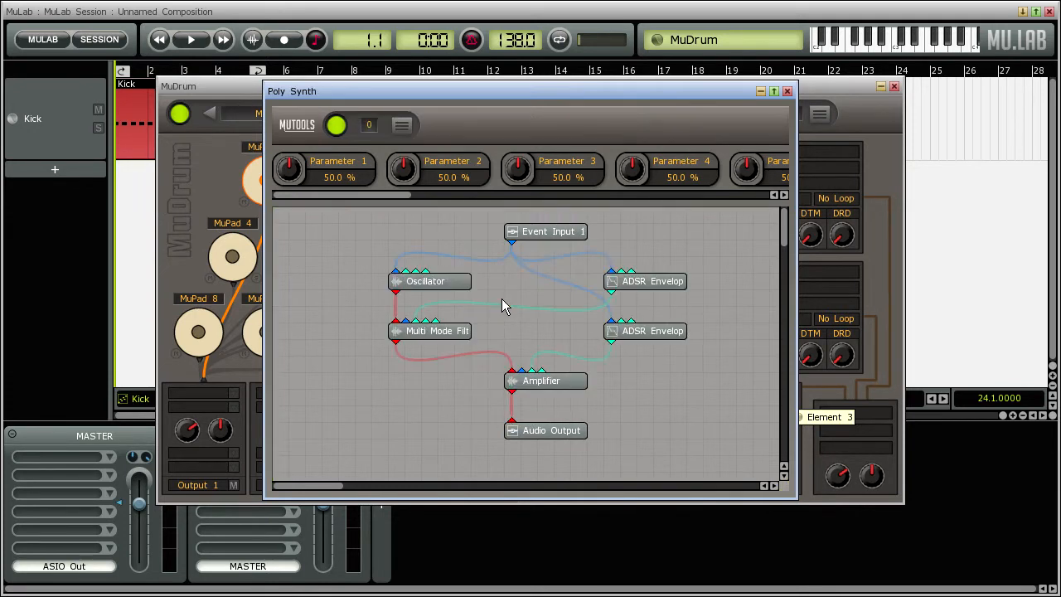
right_click(429, 331)
click(462, 323)
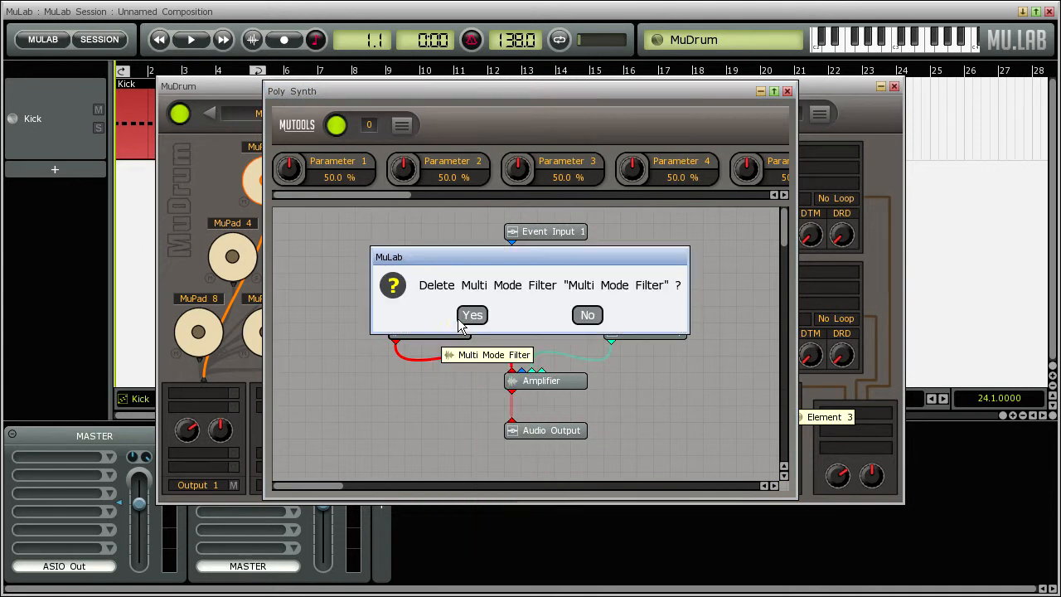
click(472, 313)
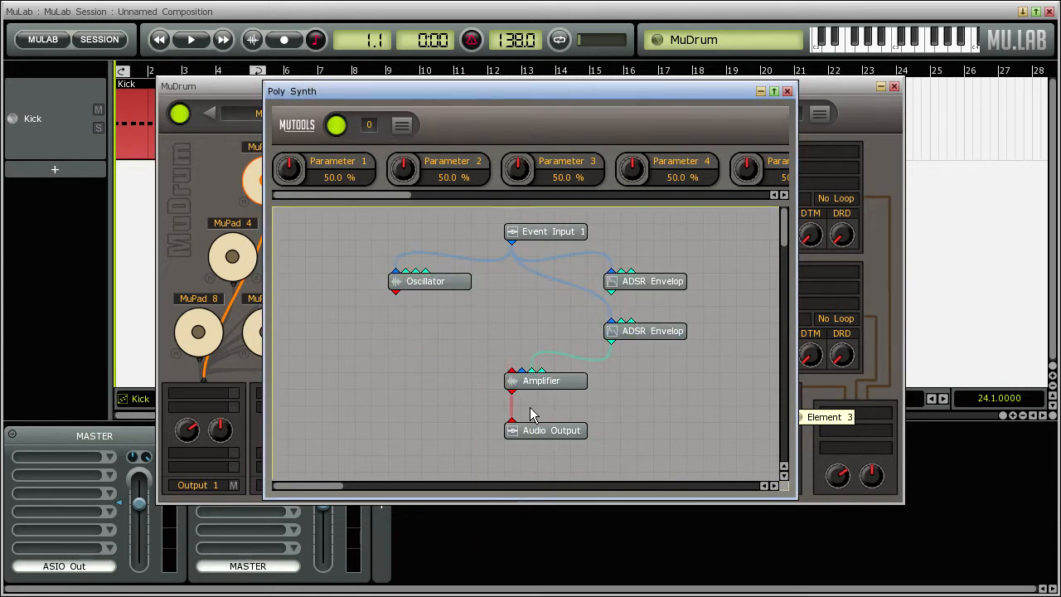
- Move the Oscillator closer to the Amplifier, free it from Event Input 1, and connect its output to the Amplifier's audio input
click(432, 283)
drag(431, 283, 514, 379)
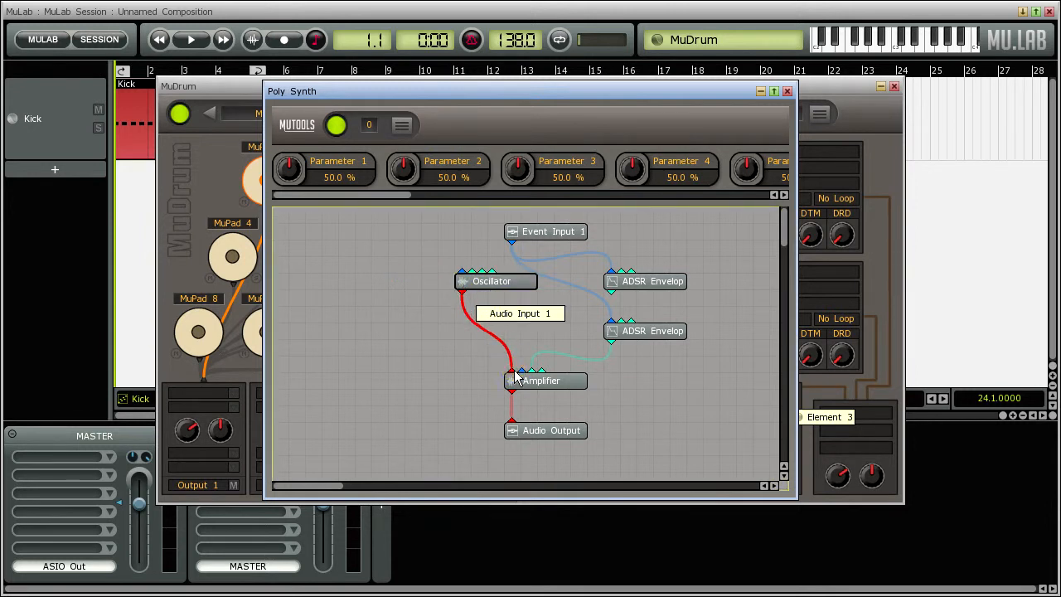
- Move the unconnected-output ADSR Envelope to the upper left of the Oscillator and rename it Pitch
drag(635, 280, 370, 256)
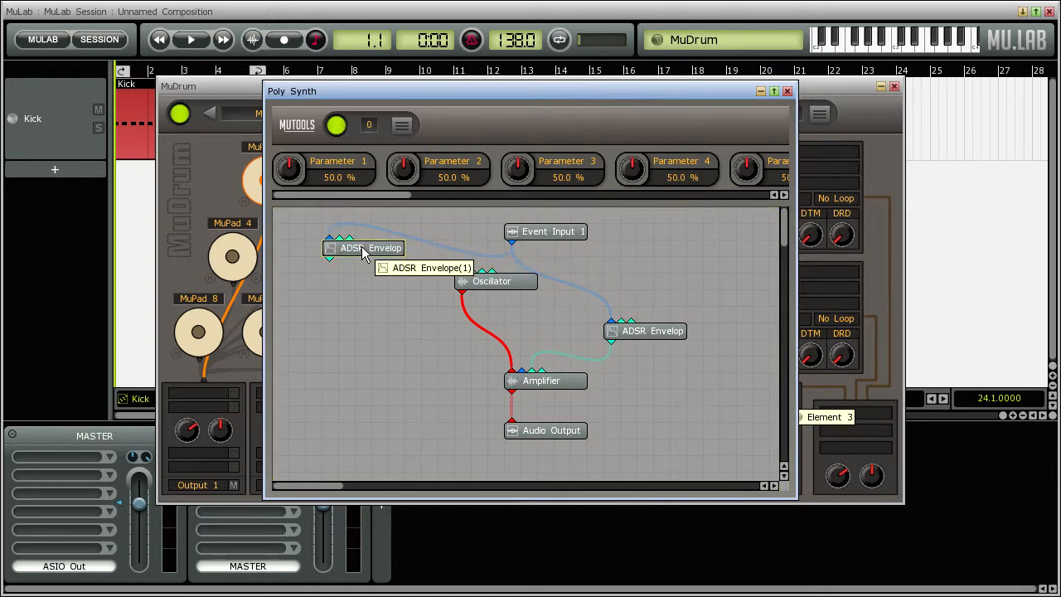
right_click(363, 253)
click(400, 254)
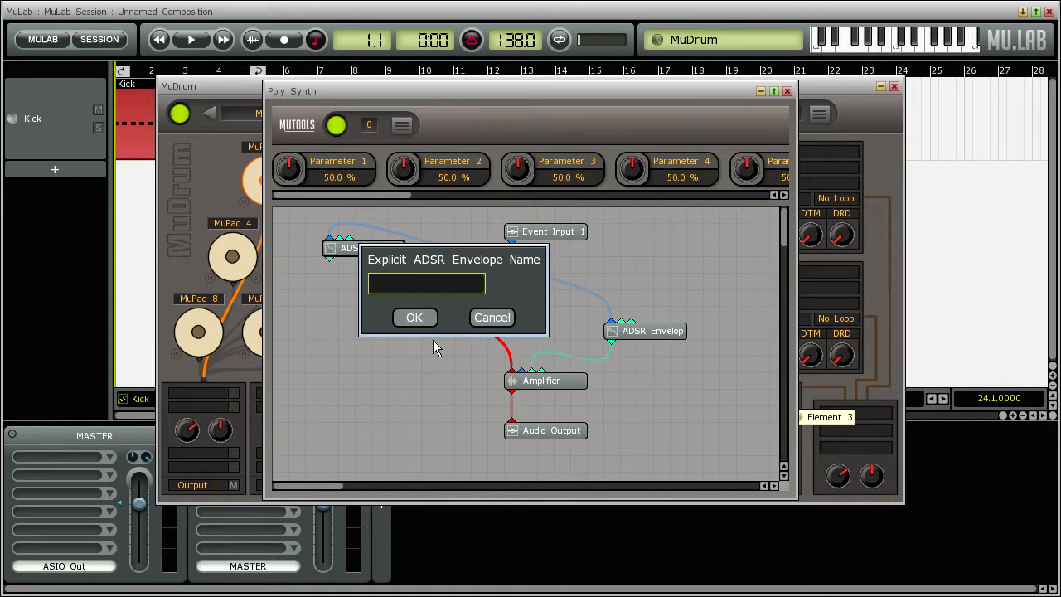
text(Pitch)
key(Return)
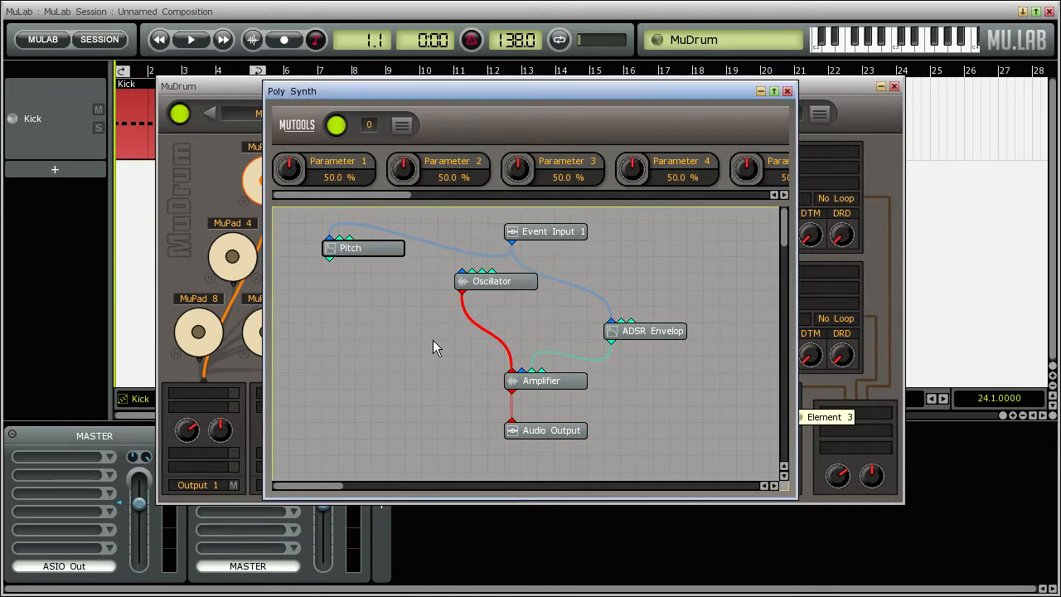
- Connect the Pitch envelope's output to the Oscillator's Pitch input and set the envelope's Attack Time to 0.000 ms
drag(329, 262, 481, 286)
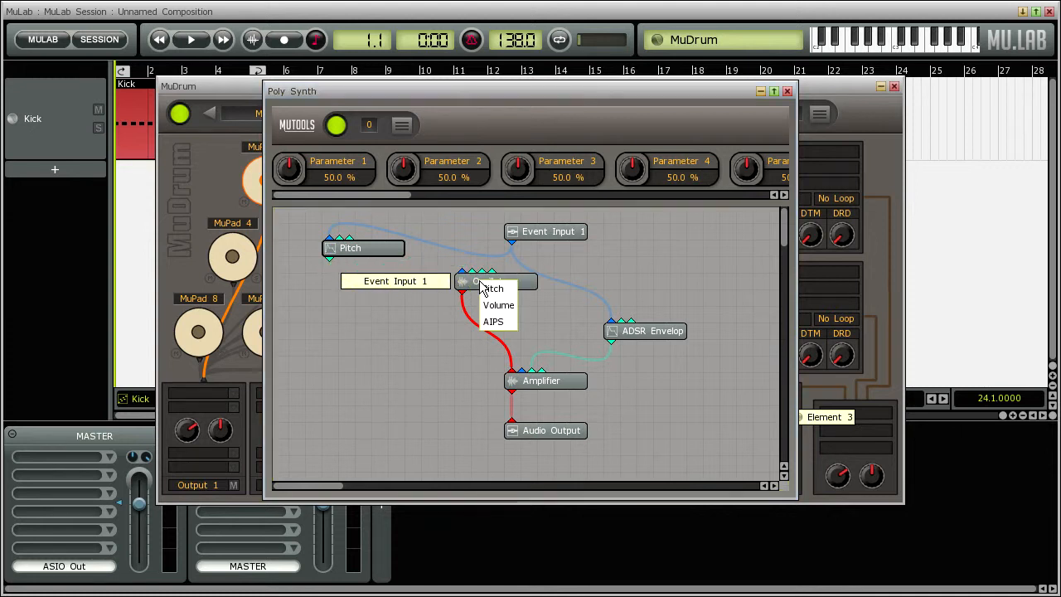
click(500, 291)
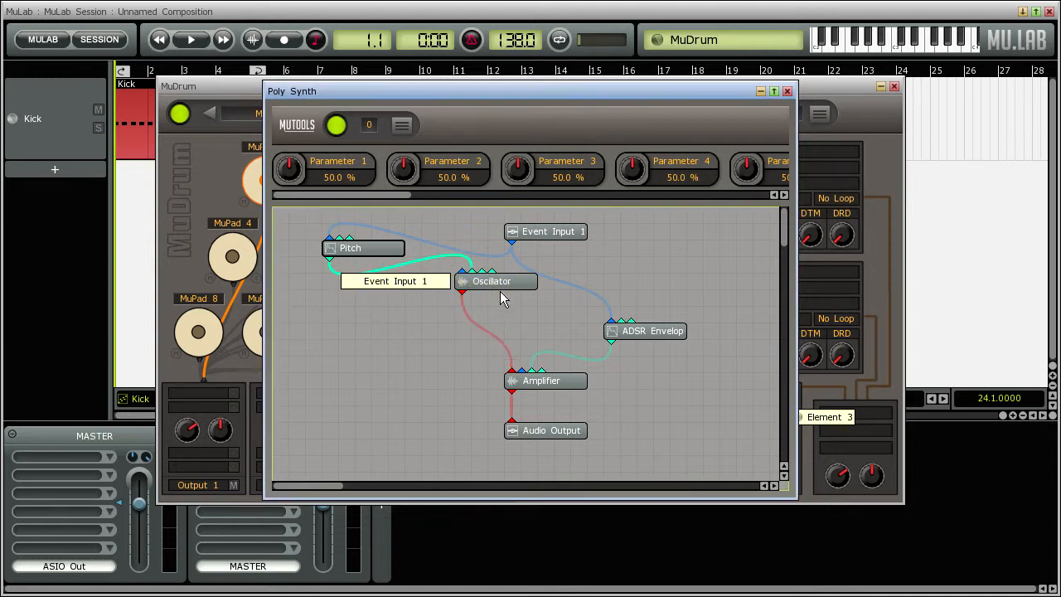
double_click(354, 252)
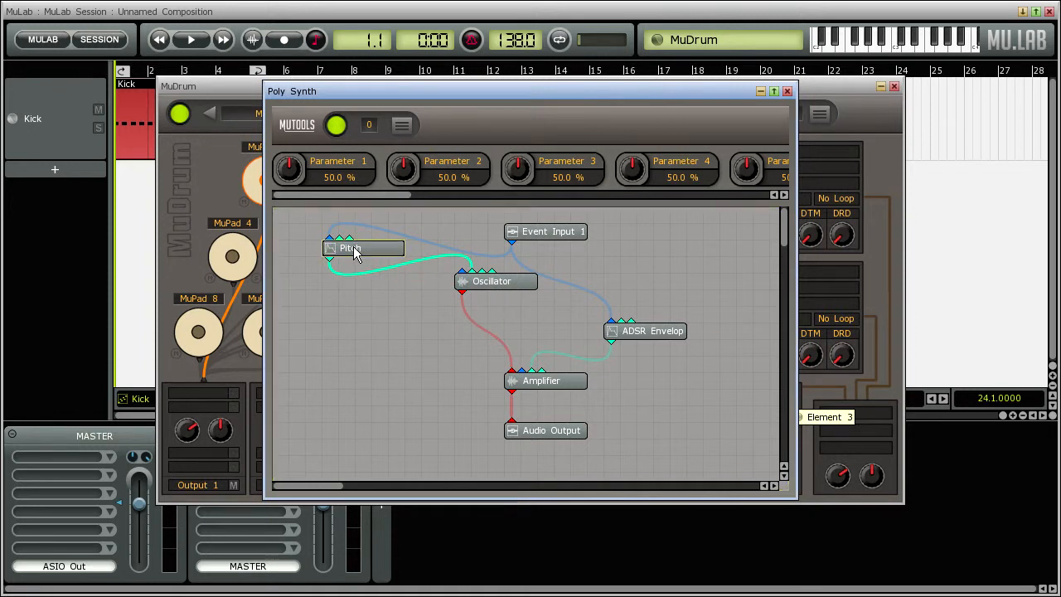
drag(315, 322, 319, 379)
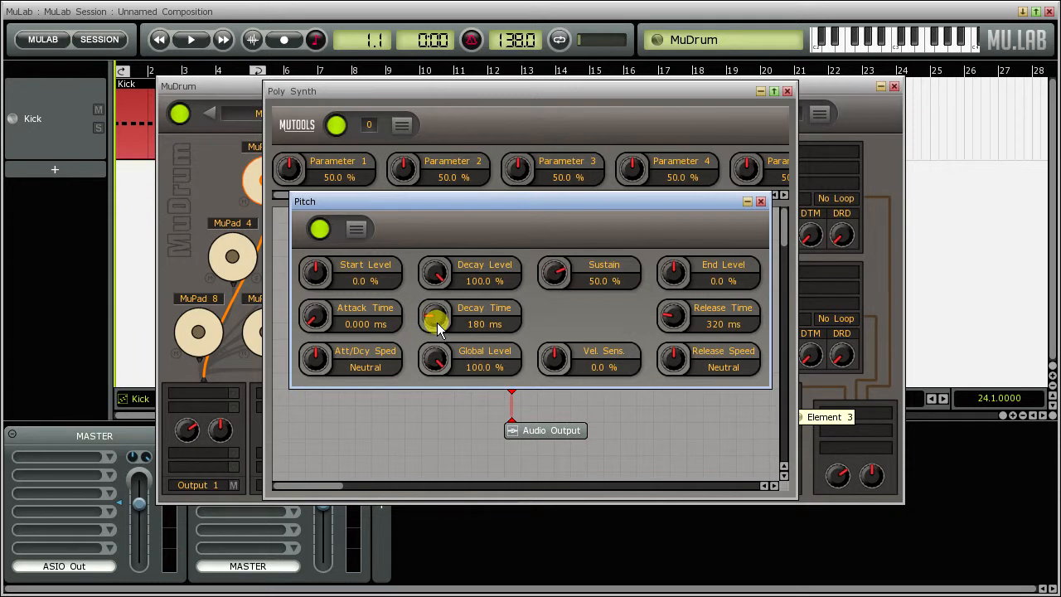
- Set the Pitch envelope's Decay Time to 69.1 ms, Sustain to 0%, Release Time to 274 ms and Global Level to 87%
scroll(434, 320, down, 5)
scroll(434, 318, down, 1)
scroll(439, 369, down, 5)
drag(552, 274, 551, 303)
scroll(550, 274, down, 2)
scroll(551, 273, down, 2)
scroll(679, 316, down, 2)
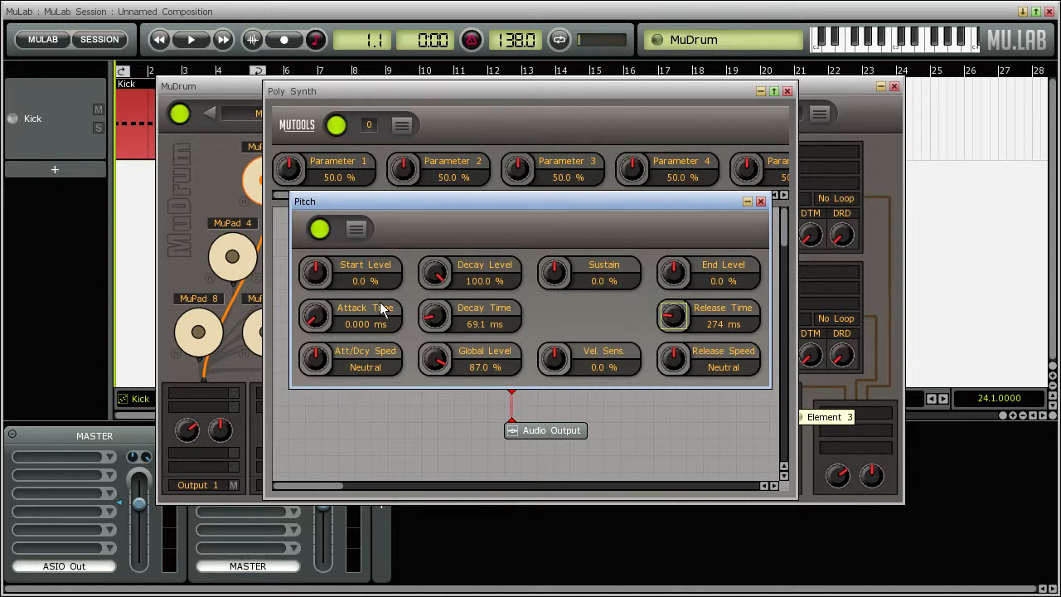
click(759, 202)
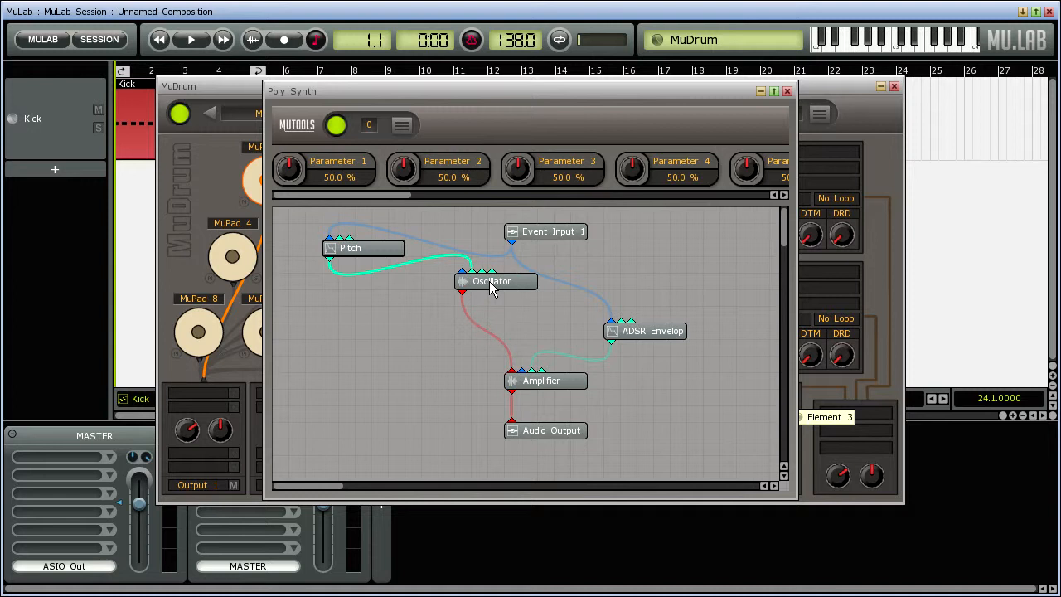
- Set the Sustain of the ADSR Envelope that controls the Amplifier to 0%
double_click(640, 331)
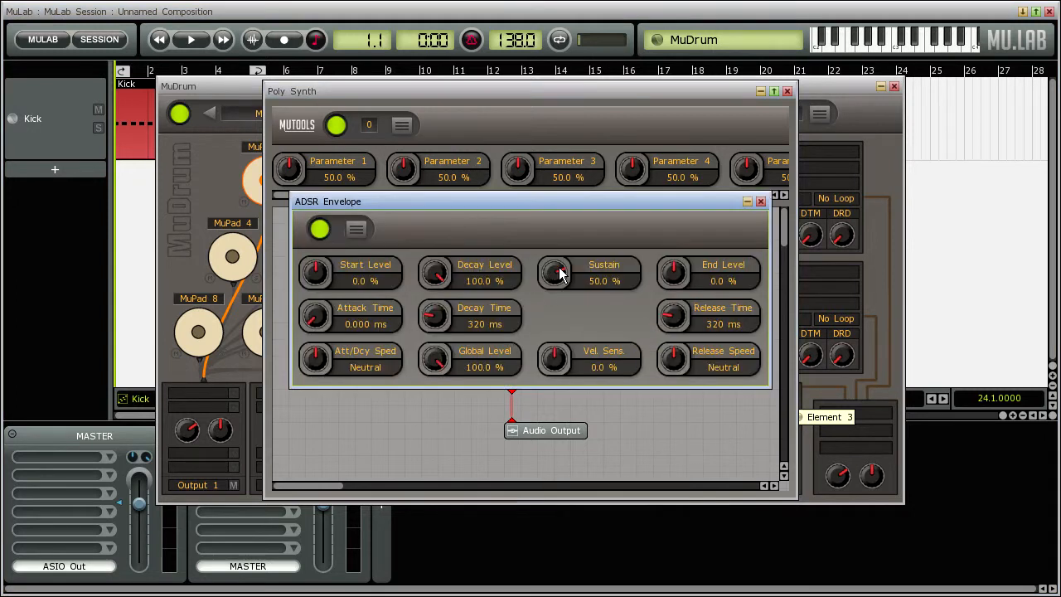
drag(559, 295, 558, 306)
scroll(551, 276, down, 5)
scroll(551, 277, down, 4)
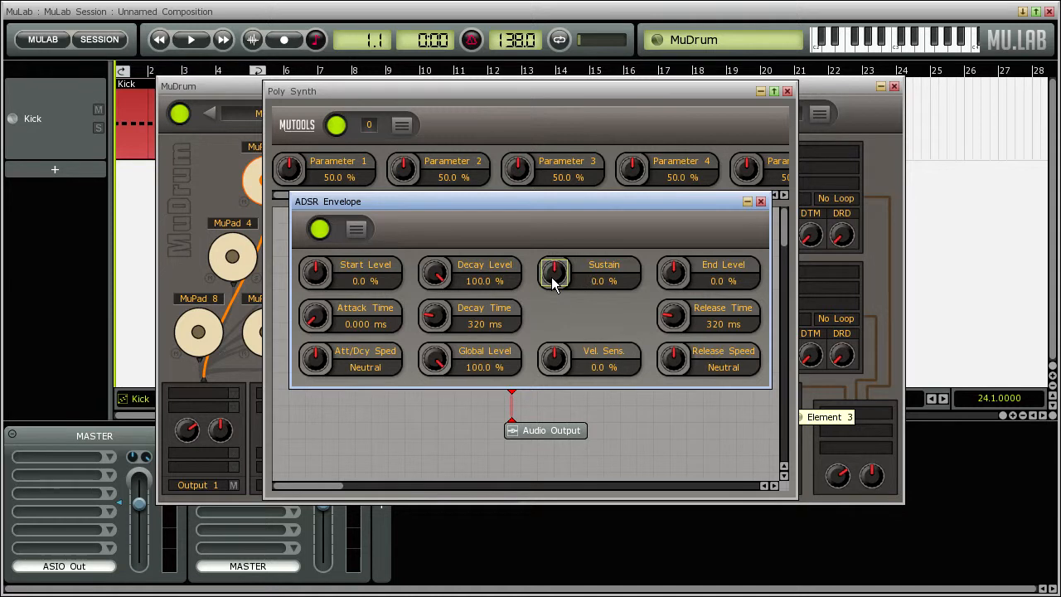
scroll(442, 321, up, 5)
scroll(672, 321, down, 2)
click(760, 201)
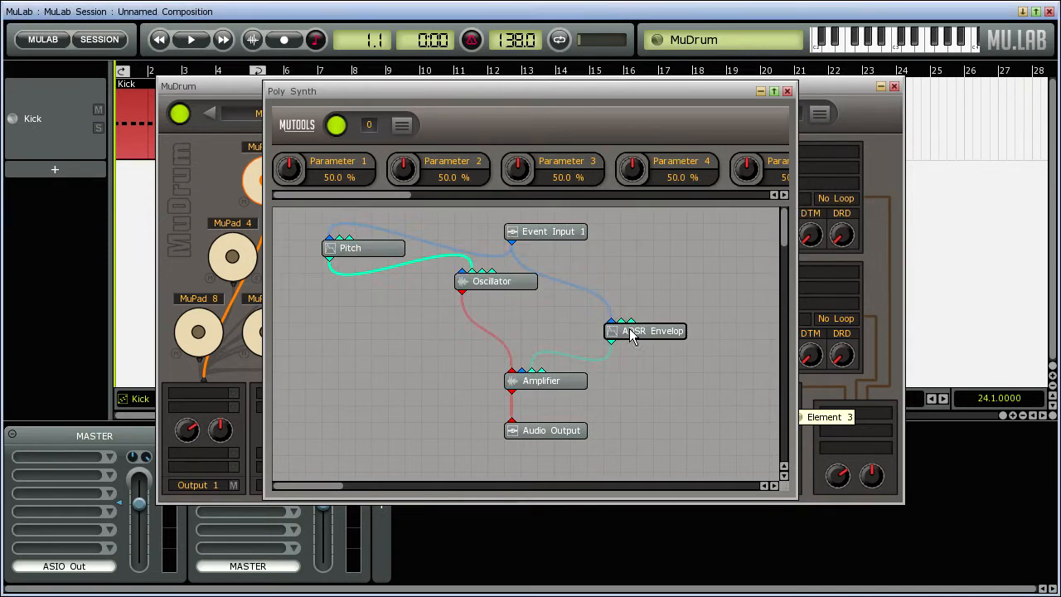
- Choose the Sine-Pure waveform for the Oscillator and set its velocity sensitivity to 0%
double_click(499, 286)
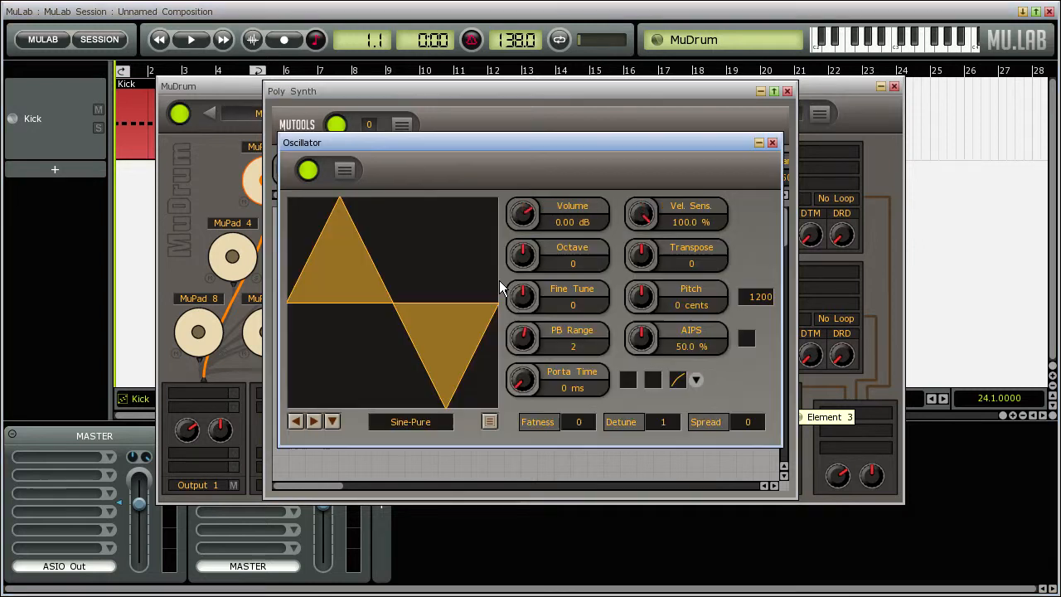
click(332, 420)
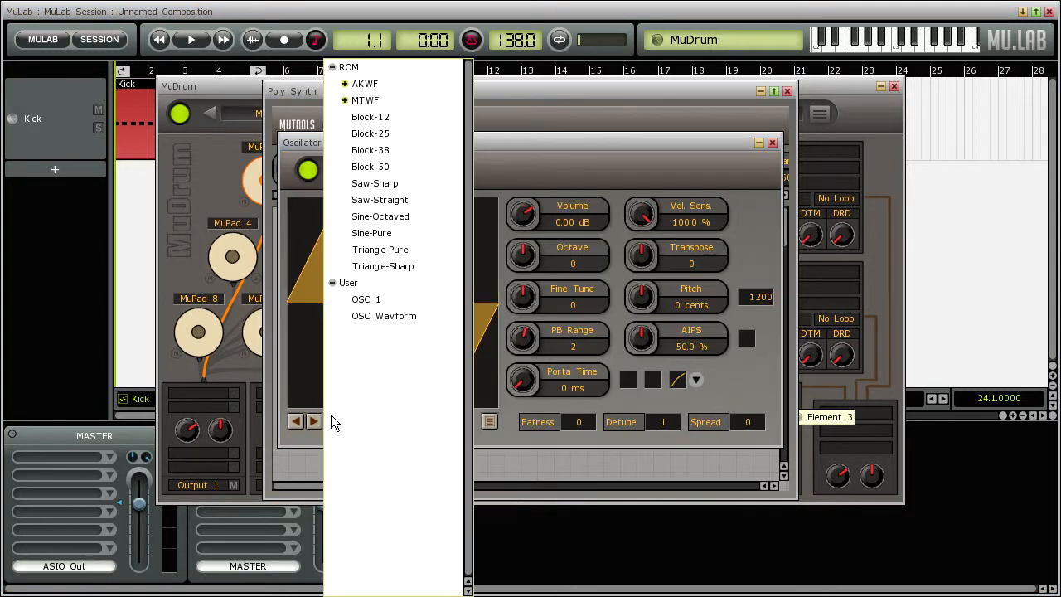
click(395, 233)
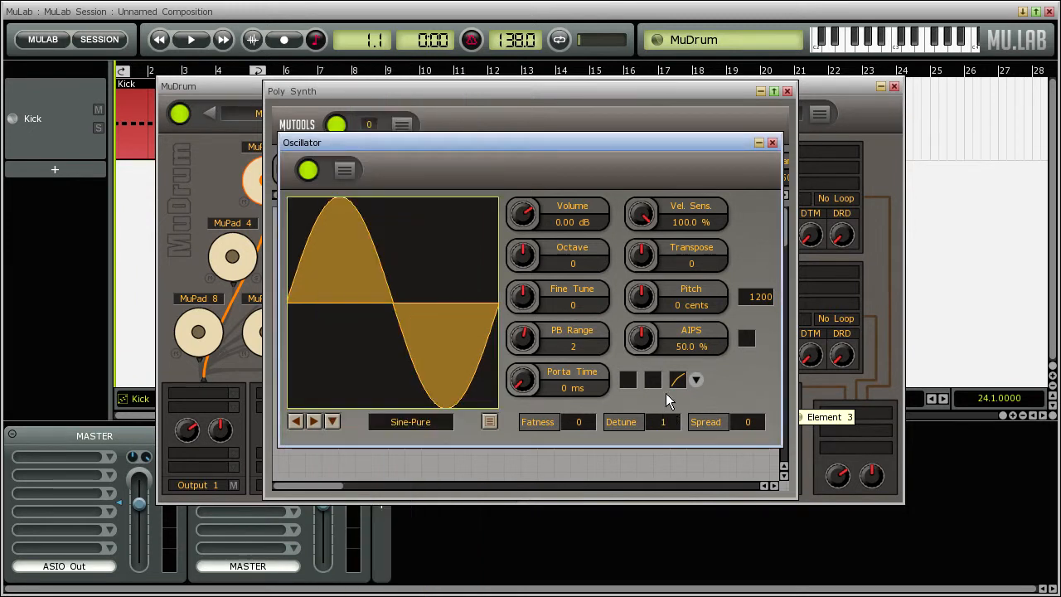
drag(640, 214, 639, 292)
scroll(644, 210, down, 1)
- Set the Oscillator's pitch modulation range to 0 to hear its base note
click(760, 298)
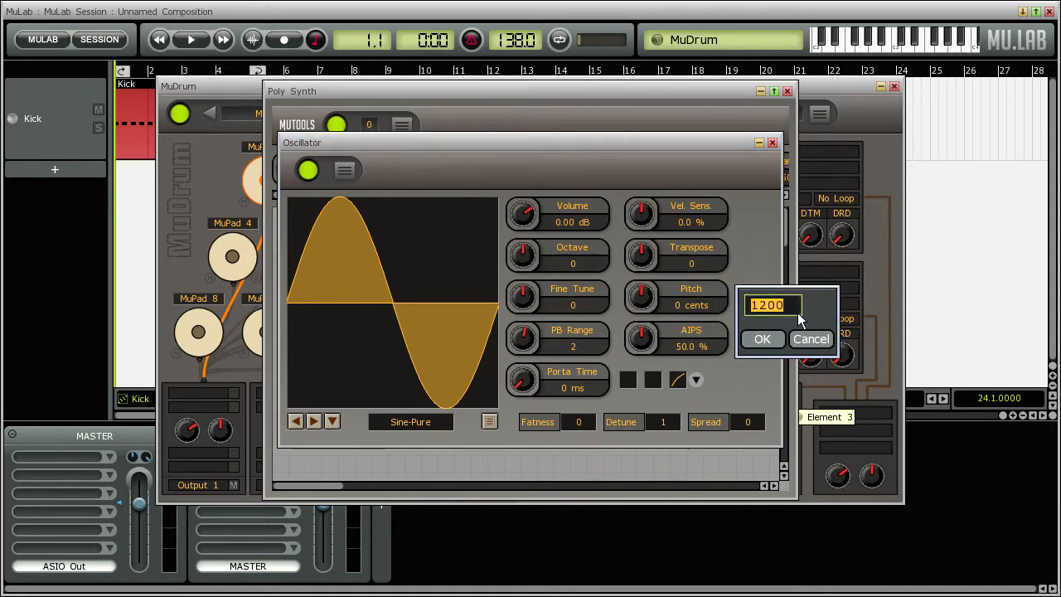
text(0)
key(Return)
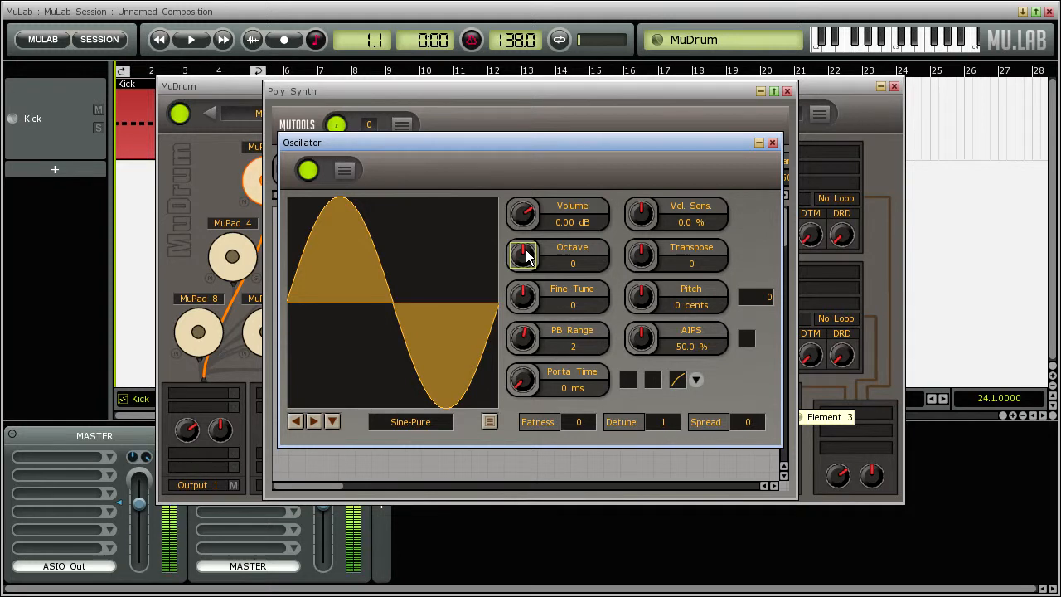
- Tune the Oscillator's base note by setting Octave to -2 and Transpose to -4
scroll(527, 257, down, 1)
scroll(526, 255, down, 1)
scroll(636, 255, down, 2)
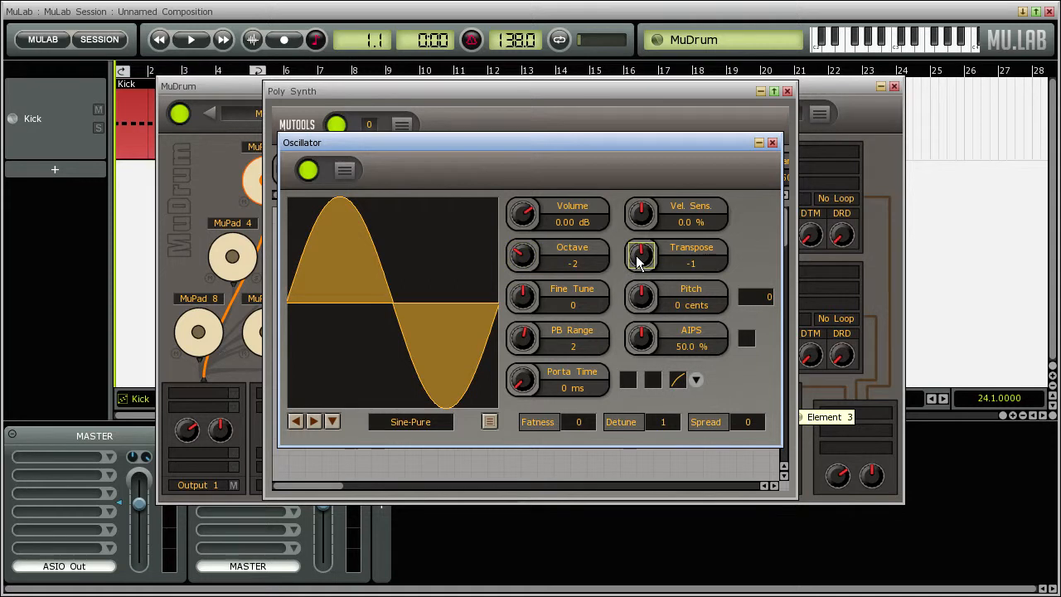
scroll(636, 256, down, 1)
- Set the Oscillator's pitch modulation range to 4000
double_click(765, 300)
text(4000)
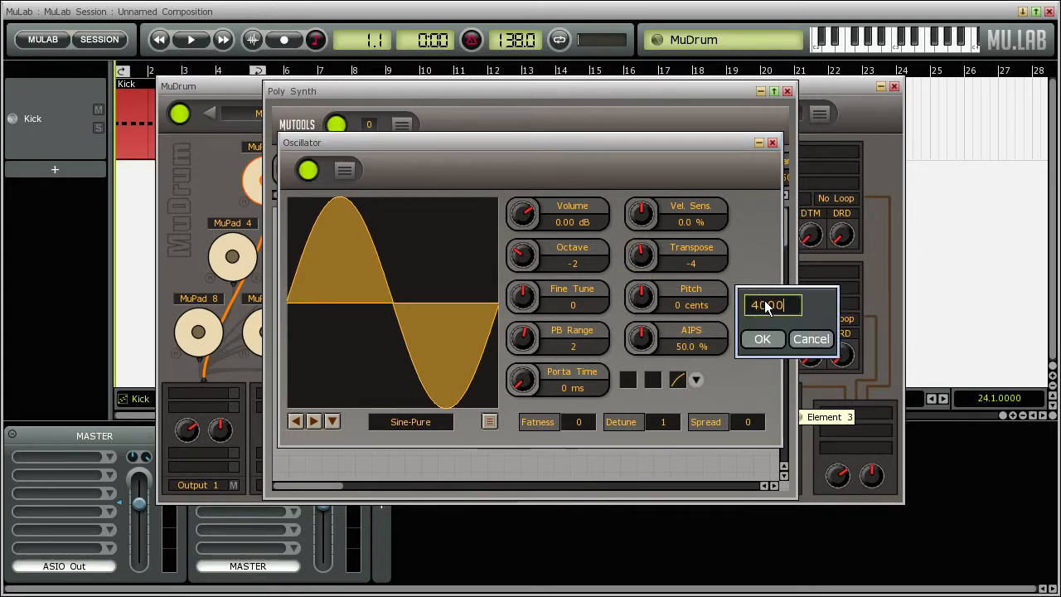
click(769, 340)
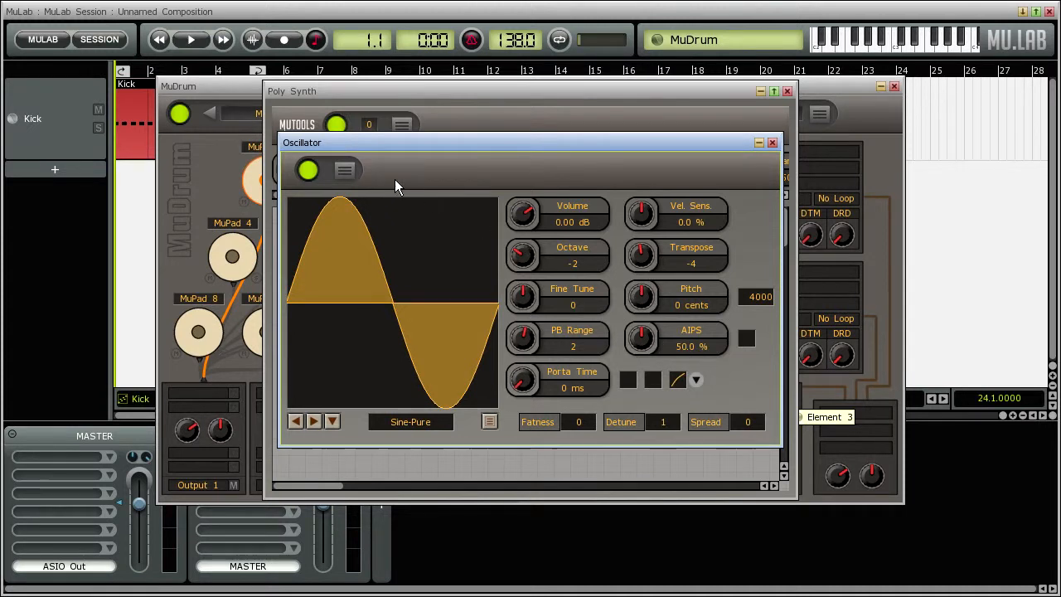
- Set the Start Phase in the Oscillator's properties to 90
click(346, 178)
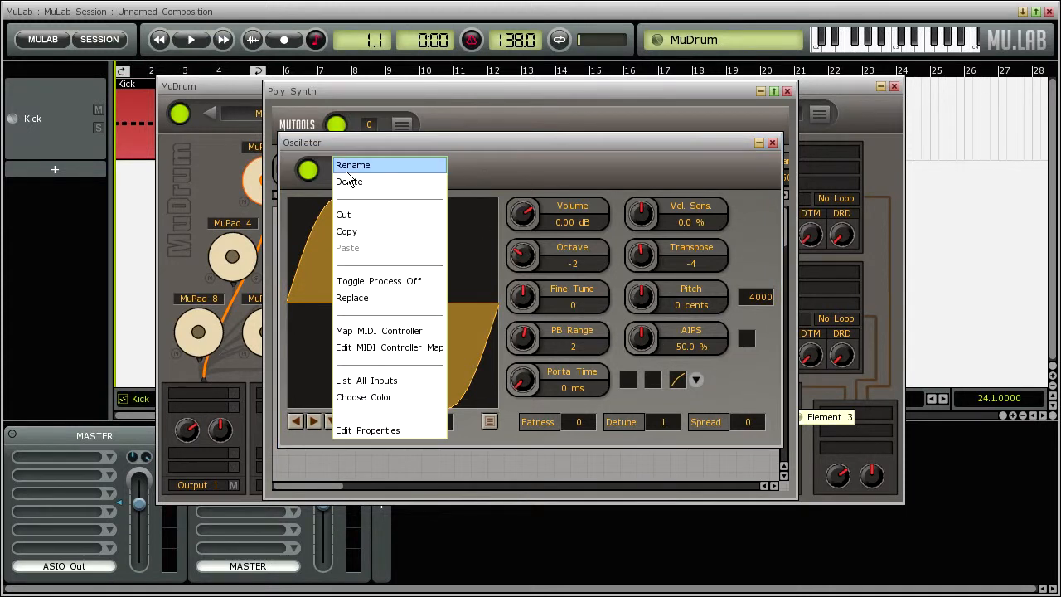
click(395, 428)
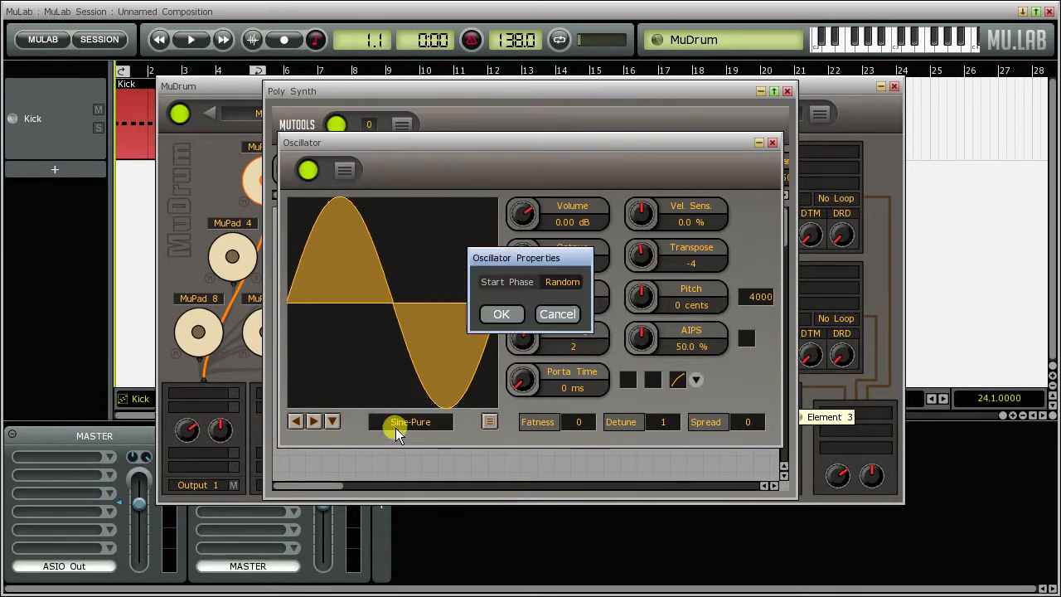
click(557, 287)
text(0)
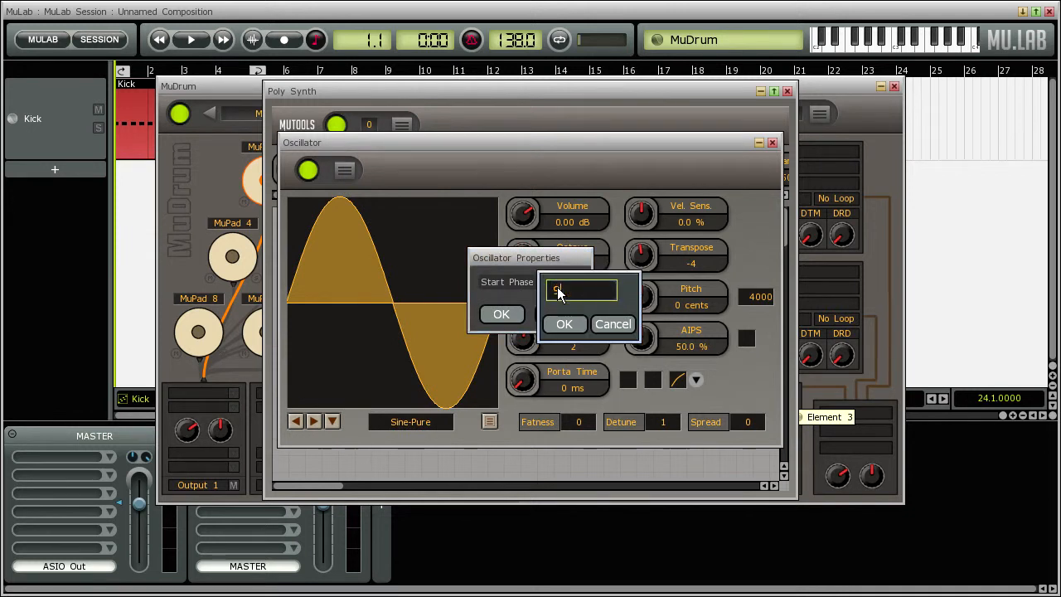
click(564, 324)
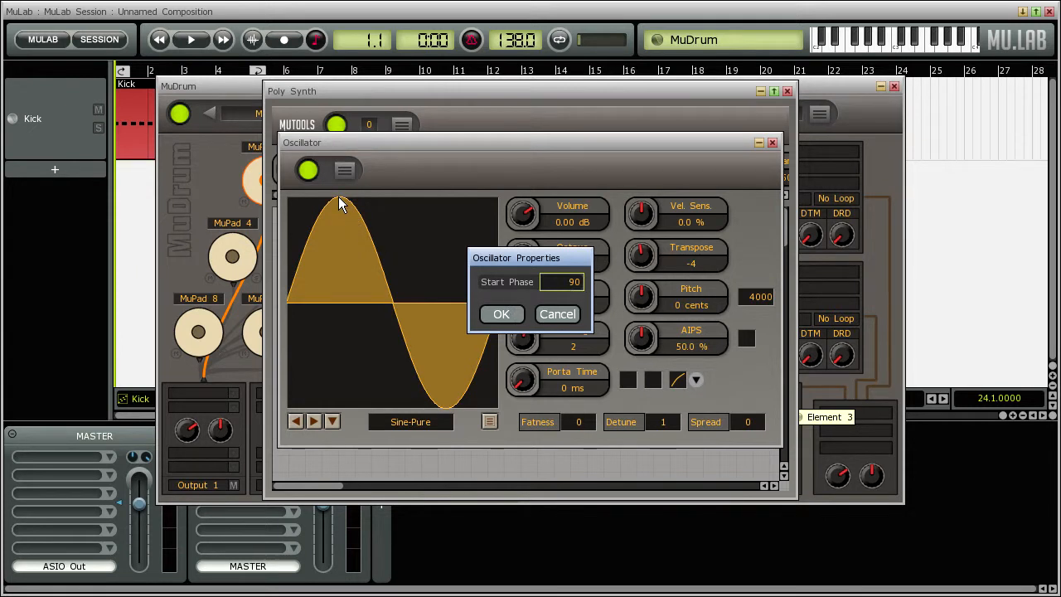
click(497, 316)
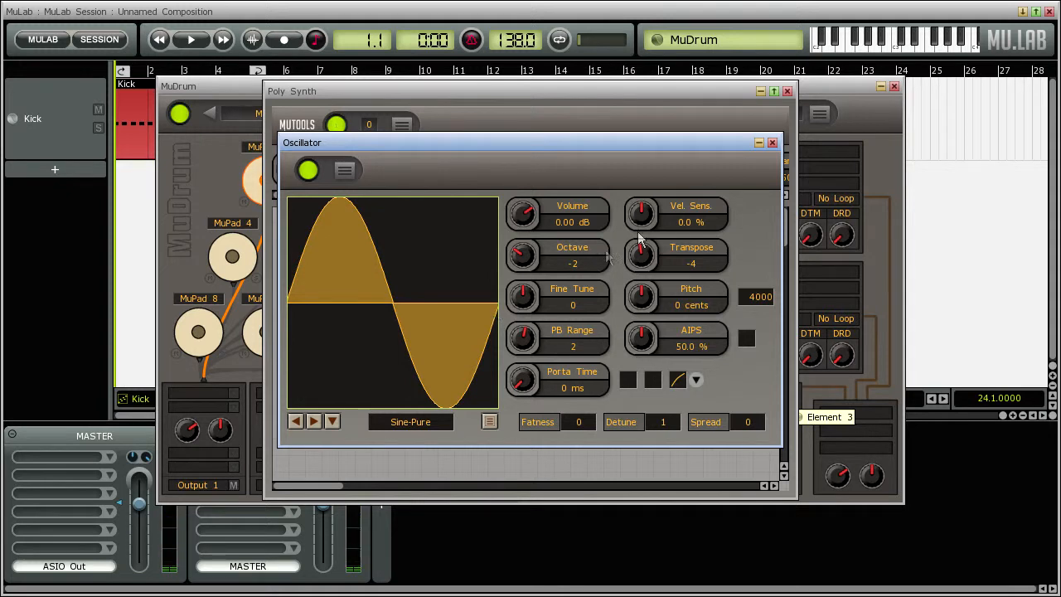
click(772, 143)
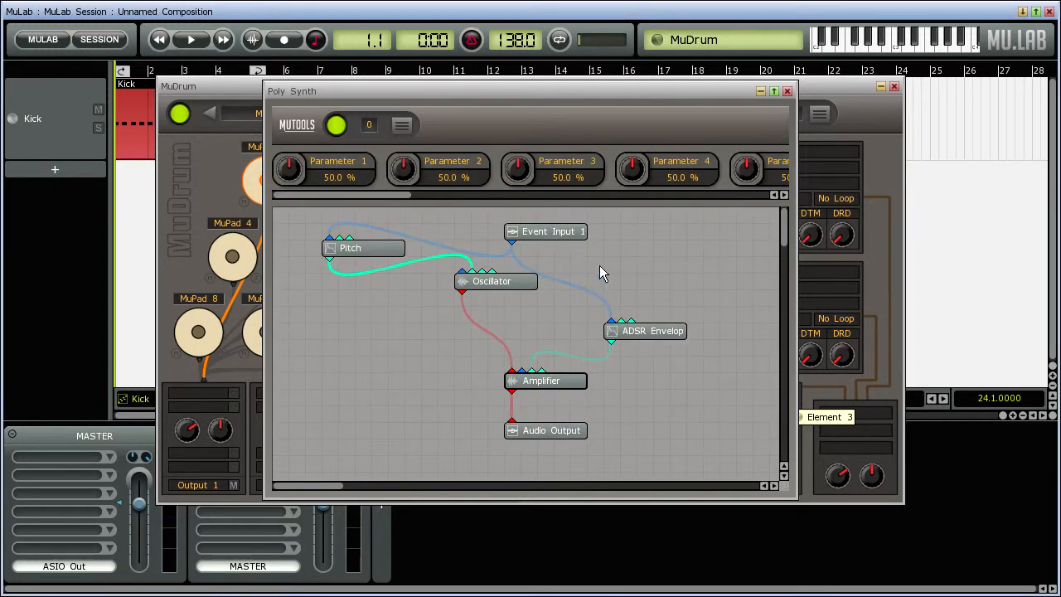
- Add a factory Saturation effect from the Distortion category to Element 3 and wire it between Poly Synth and Audio Output
click(787, 91)
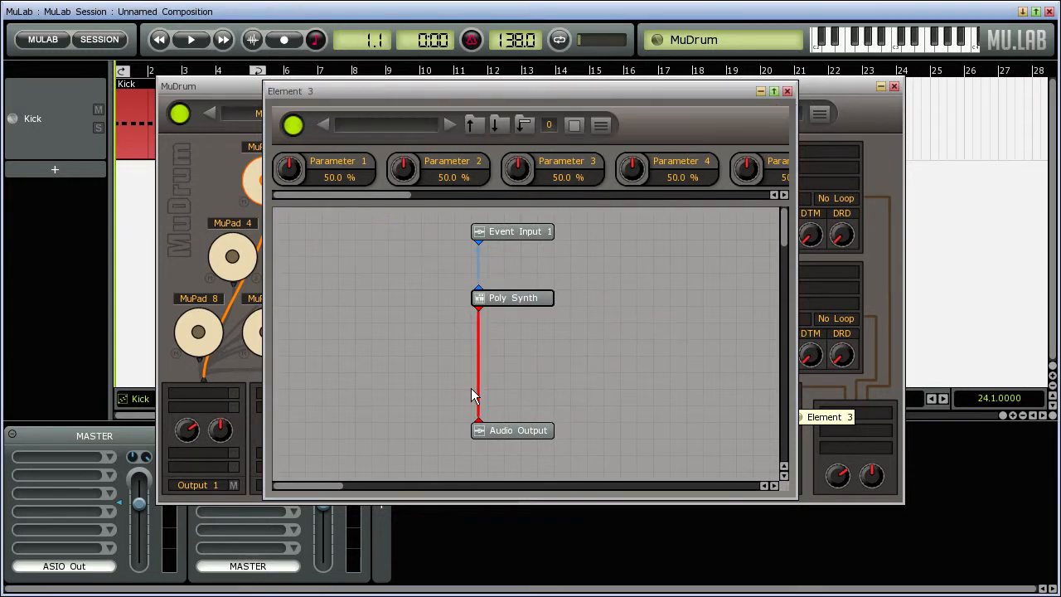
right_click(525, 358)
click(555, 365)
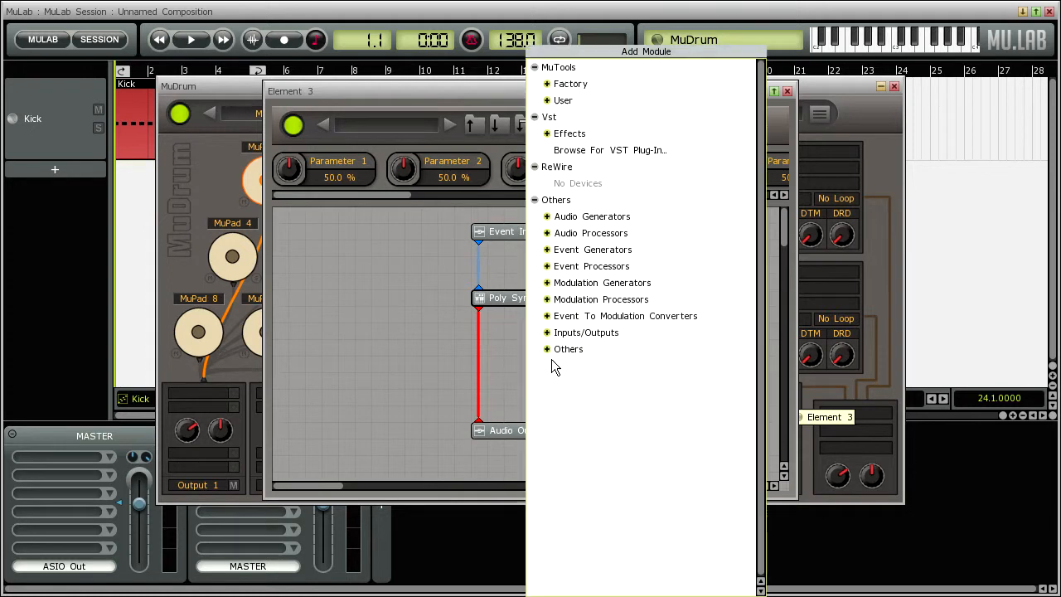
click(547, 84)
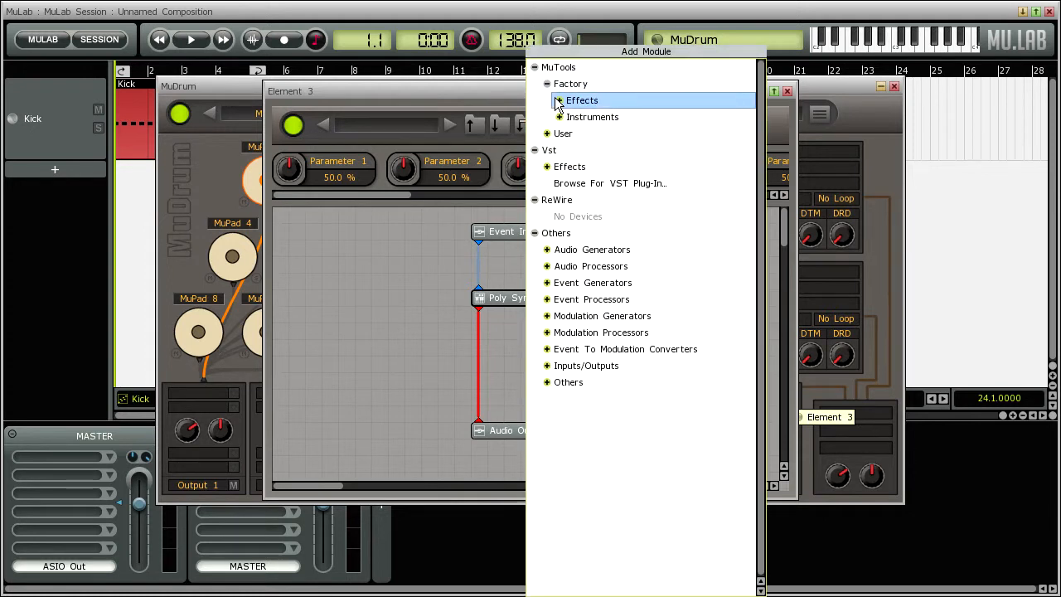
click(559, 100)
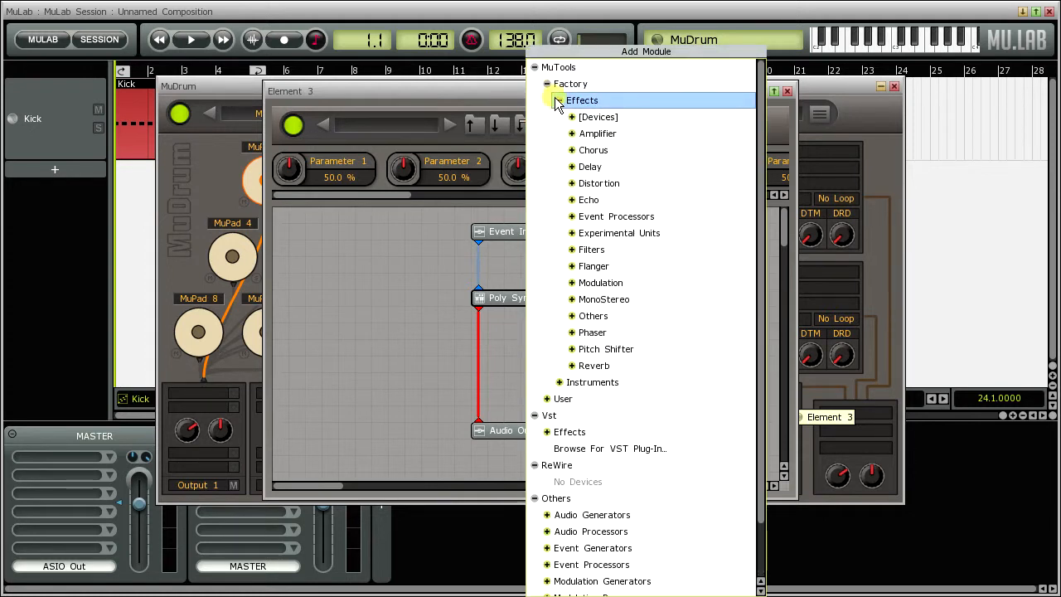
click(572, 183)
double_click(590, 199)
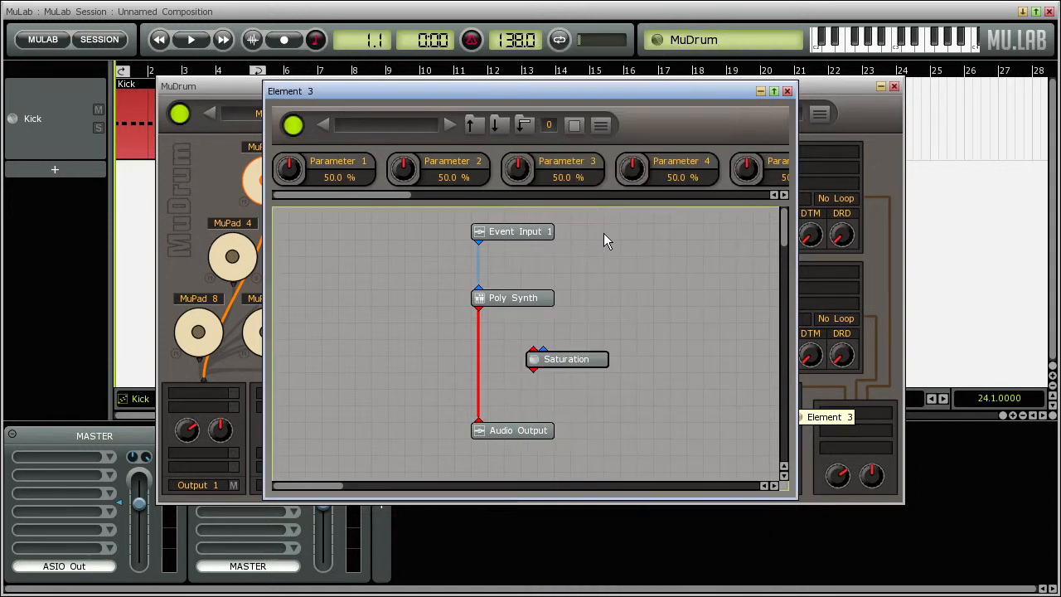
mouse_move(484, 404)
mouse_down()
mouse_move(535, 359)
mouse_move(478, 421)
mouse_up()
drag(568, 361, 513, 364)
- Set the Saturation effect's Output Gain to -3.00 dB and its Drive to 17%
double_click(552, 364)
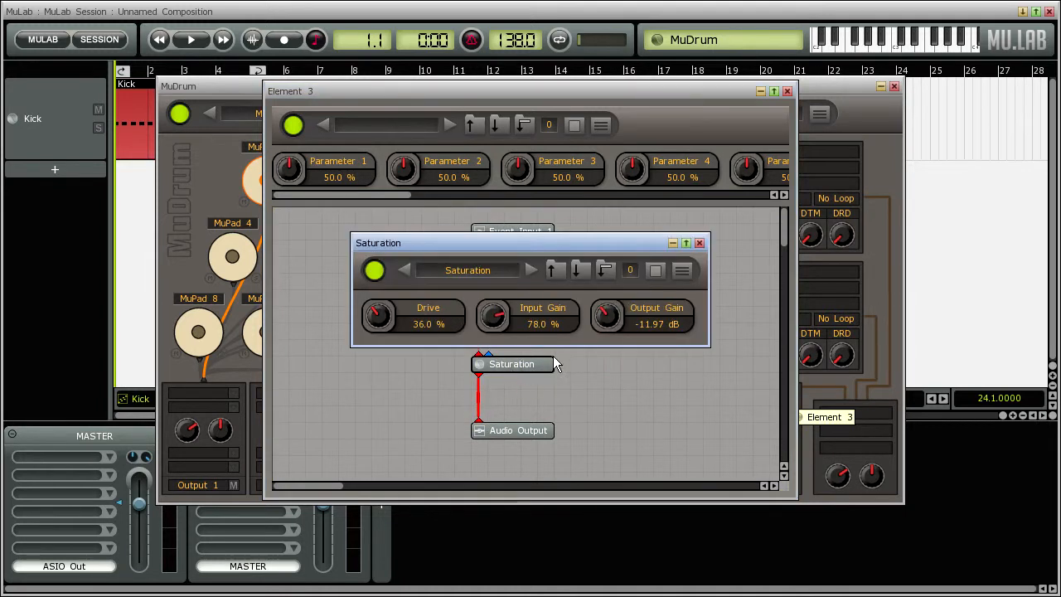
scroll(607, 319, up, 8)
scroll(607, 319, up, 3)
drag(380, 317, 421, 403)
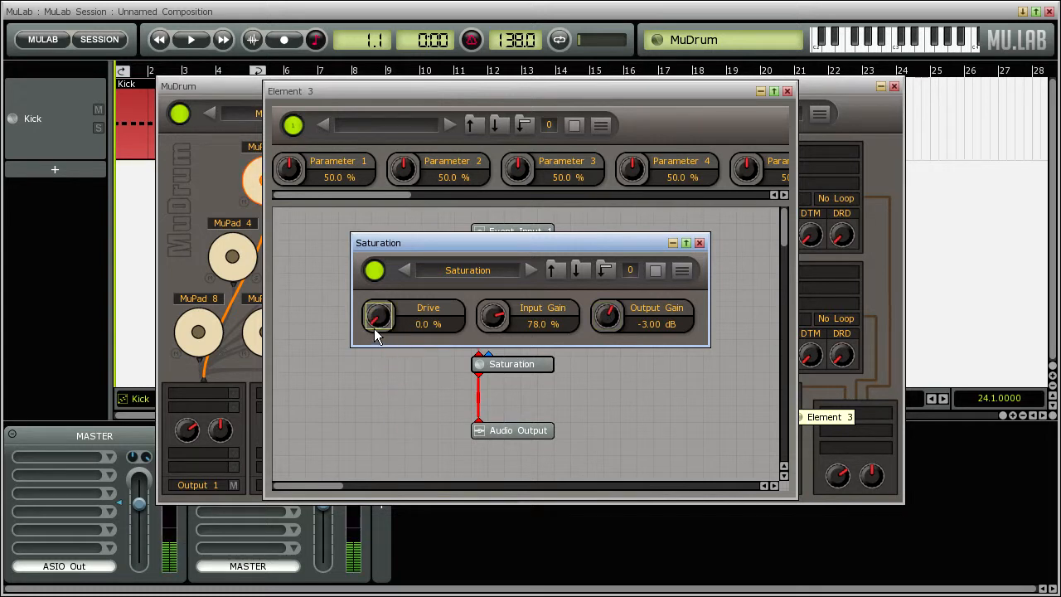
scroll(379, 319, up, 5)
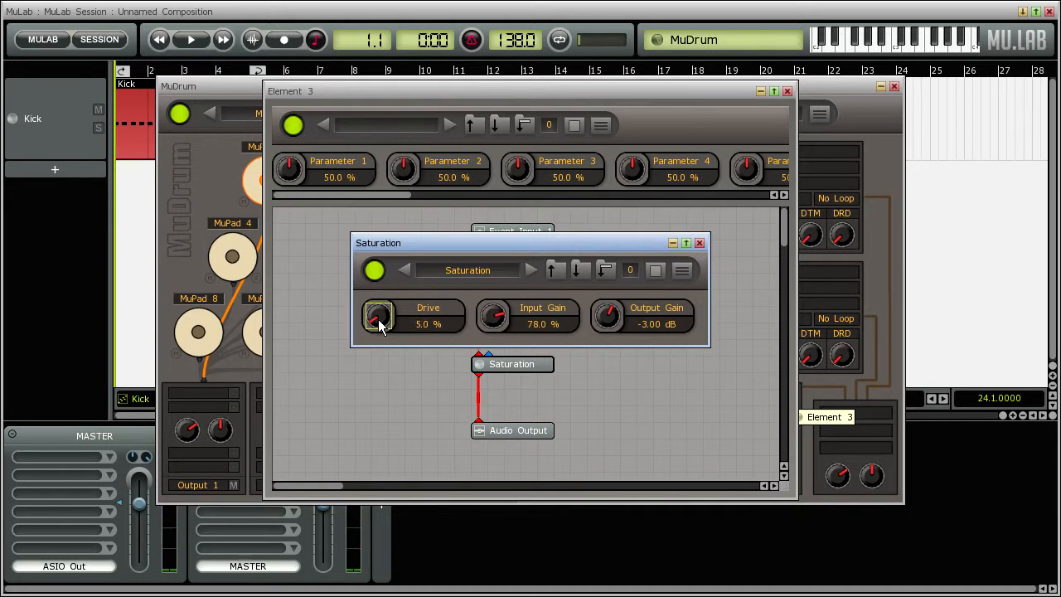
scroll(379, 320, up, 5)
scroll(379, 319, up, 1)
scroll(379, 319, up, 4)
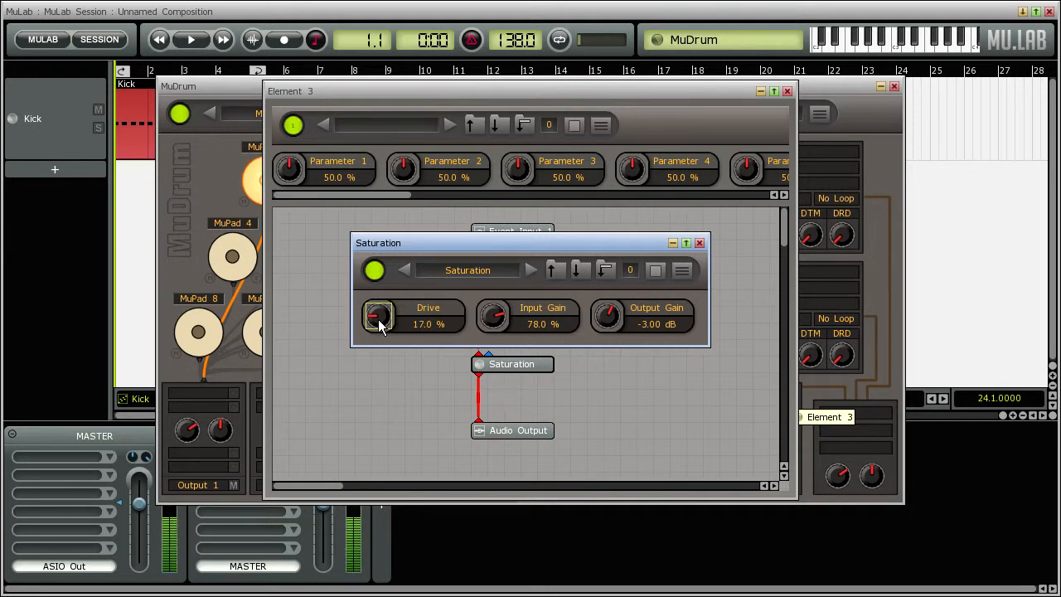
- Toggle the Saturation effect's processing to compare the kick's sound, and return to the MuDrum editor
click(376, 274)
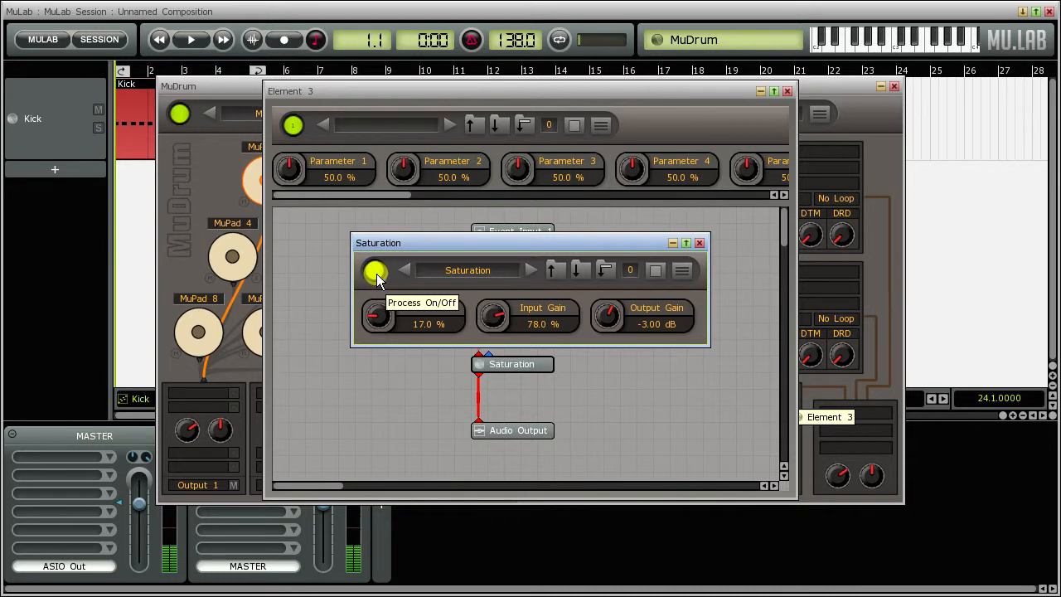
click(700, 243)
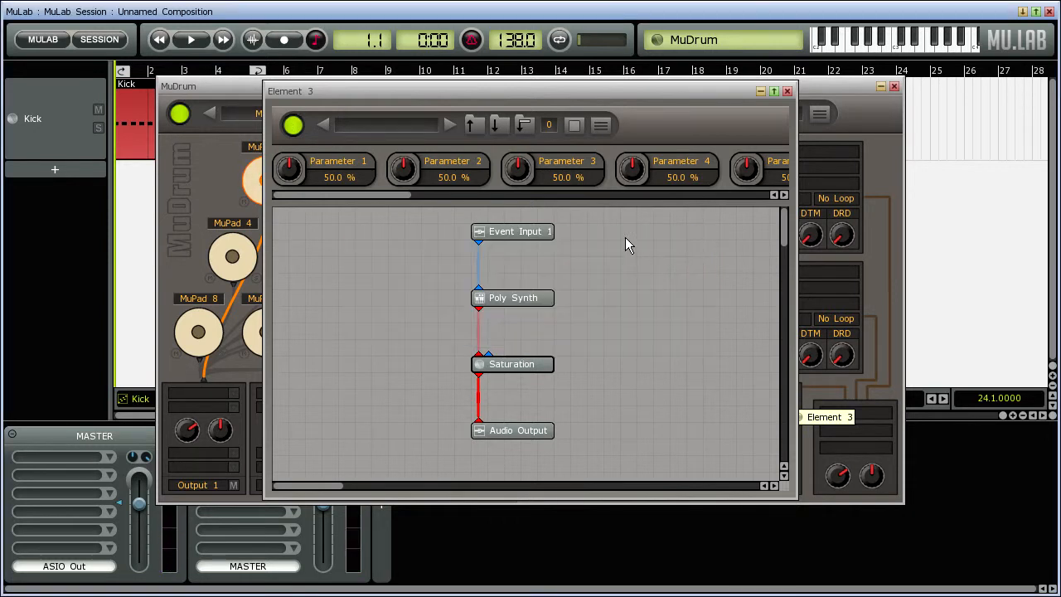
click(788, 91)
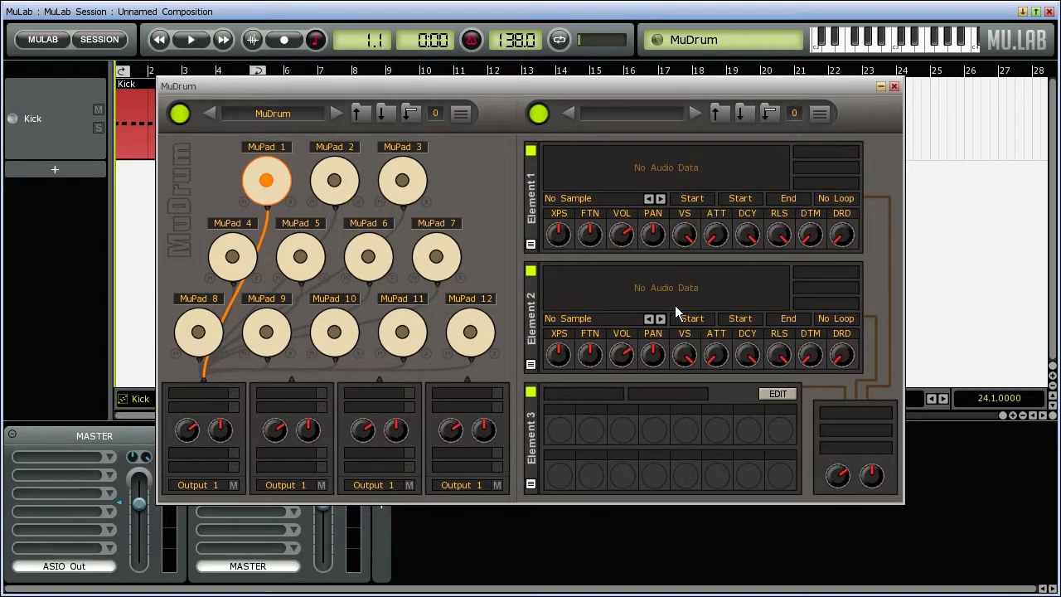
- Load the FatSnare.Ogg sample from the Snares drum samples folder into Element 2
click(601, 319)
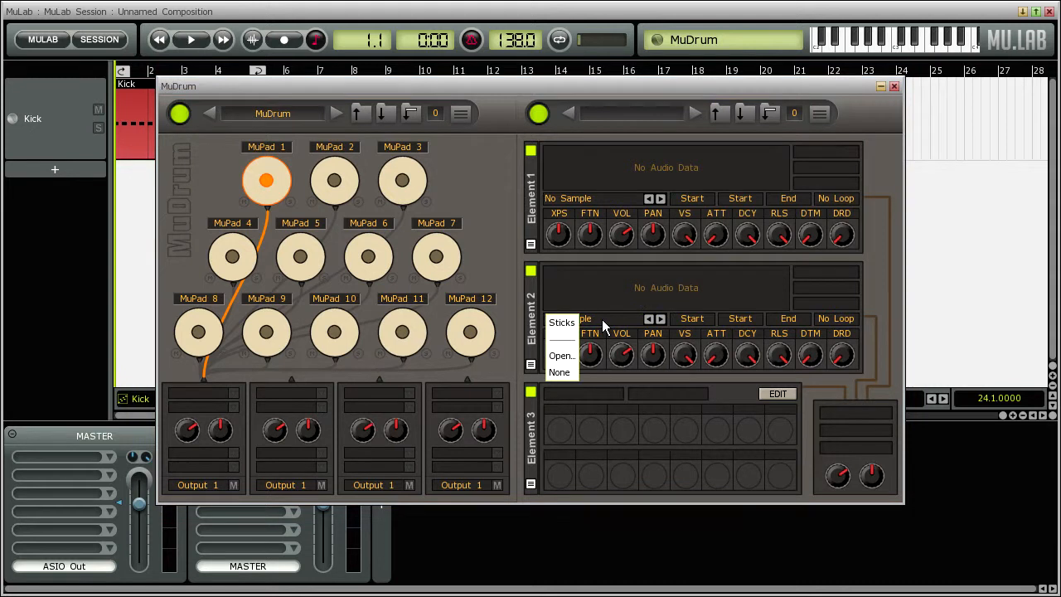
click(562, 355)
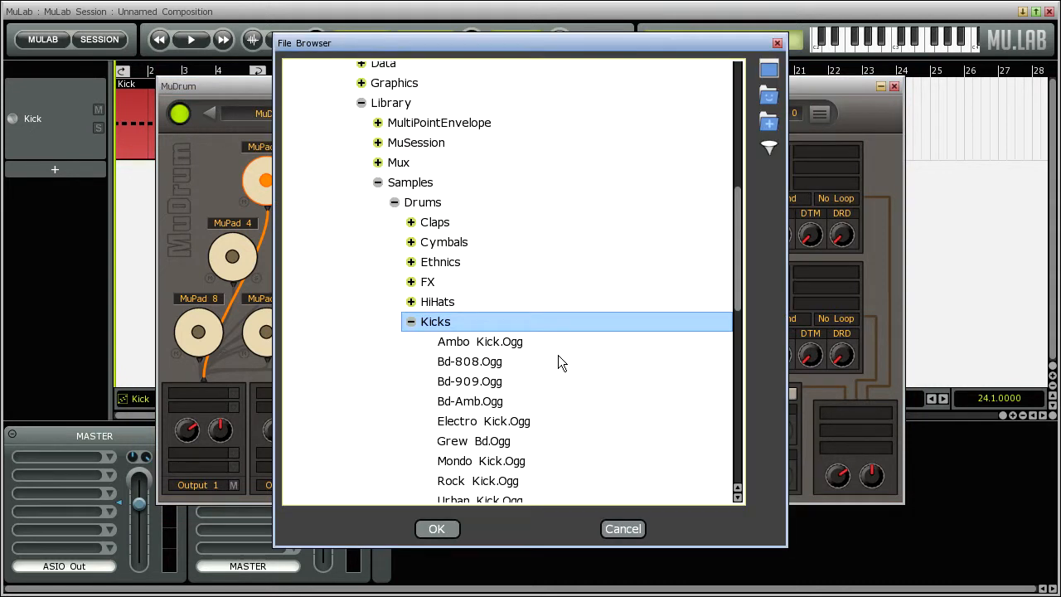
click(412, 323)
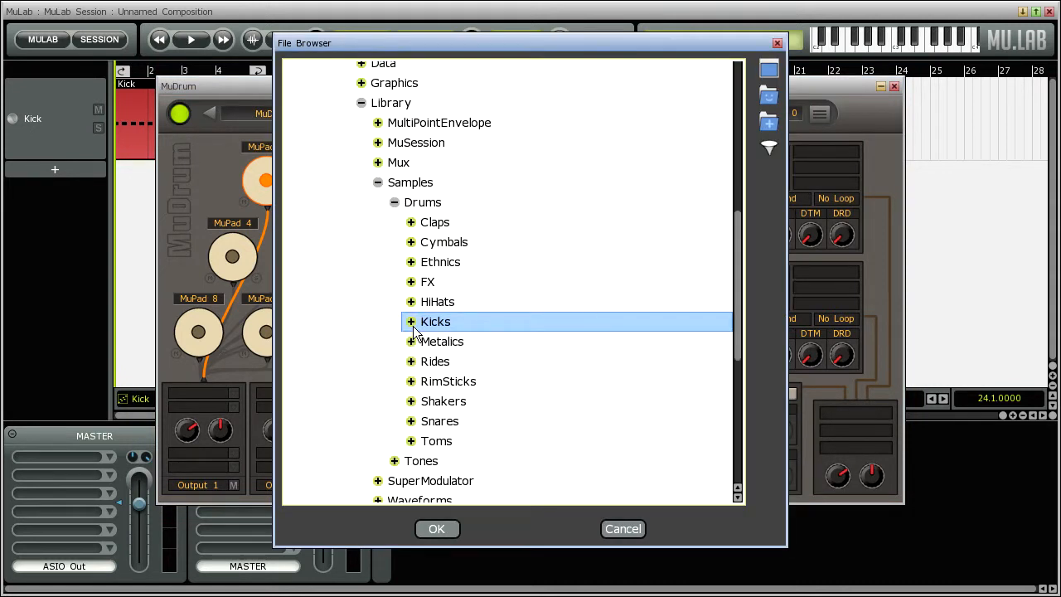
click(411, 421)
scroll(547, 384, down, 2)
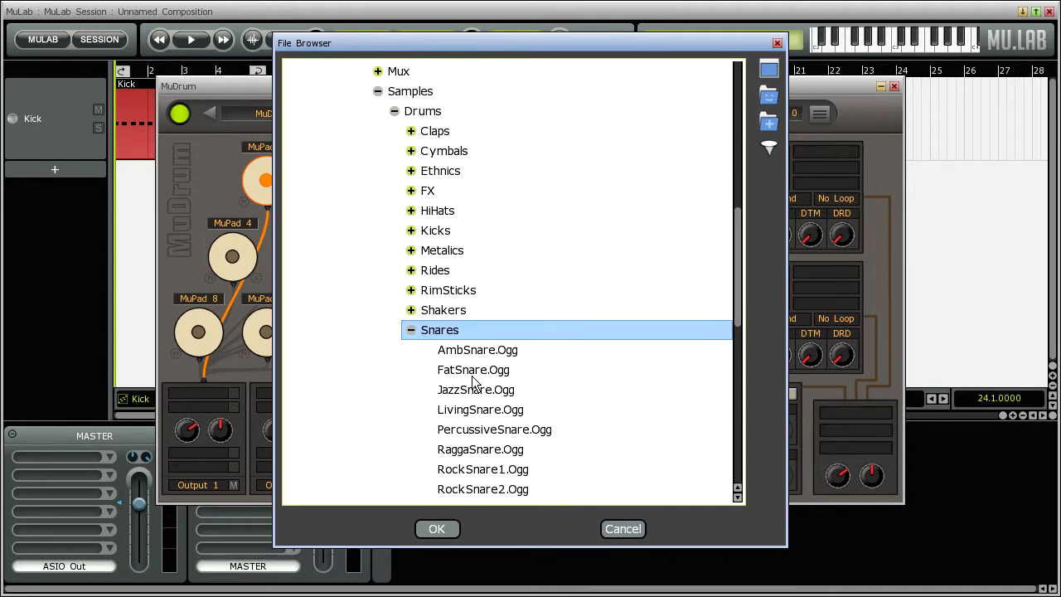
click(473, 375)
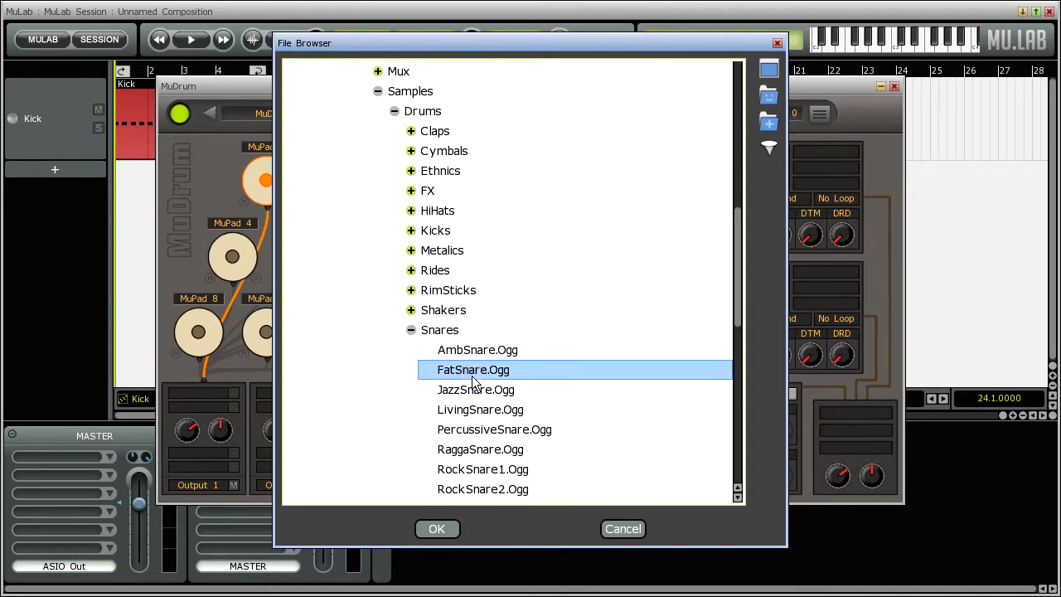
click(436, 529)
- Set Element 2's decay to 87.9 ms and volume to -14.49 dB, and lower its release to the minimum
click(744, 369)
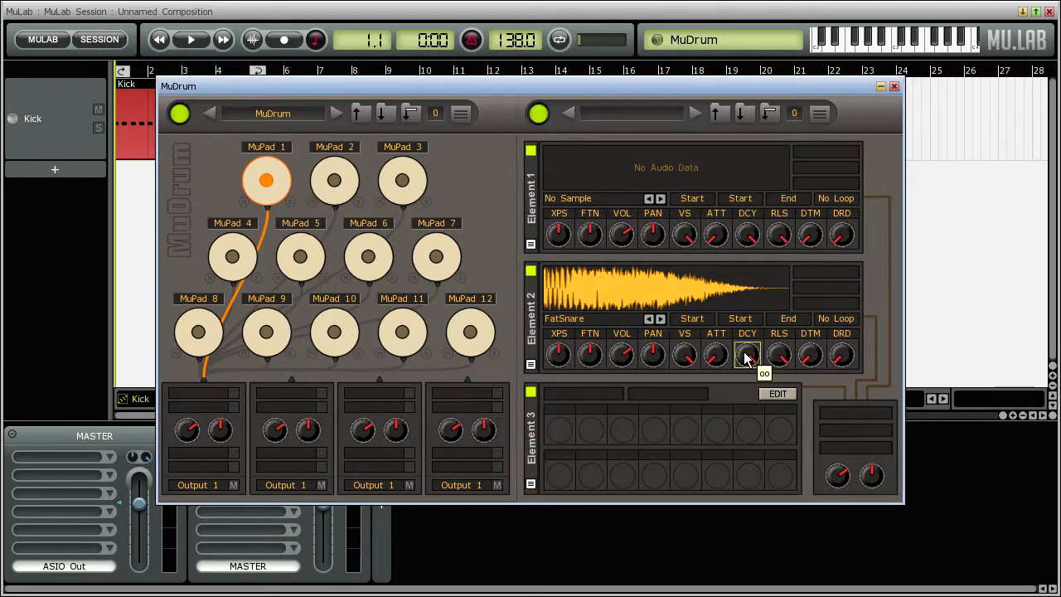
drag(744, 391, 727, 476)
scroll(750, 357, down, 3)
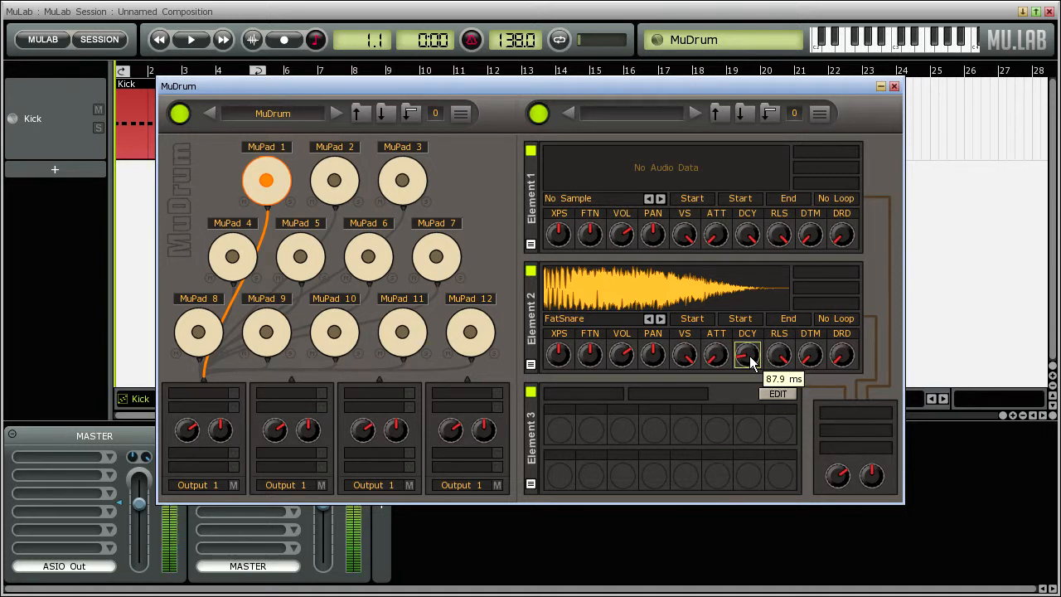
drag(620, 356, 622, 423)
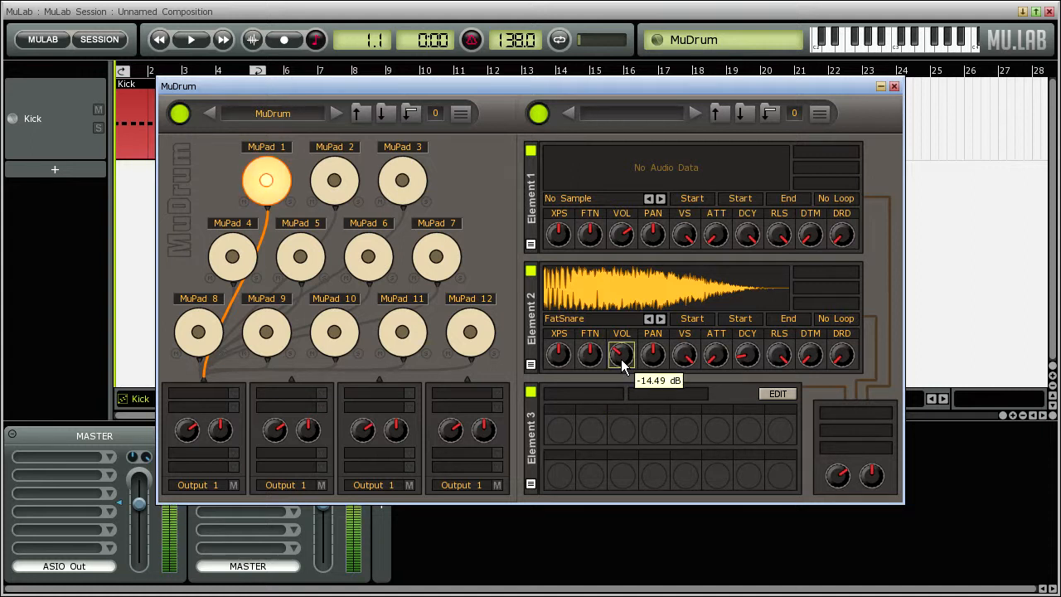
drag(779, 356, 769, 501)
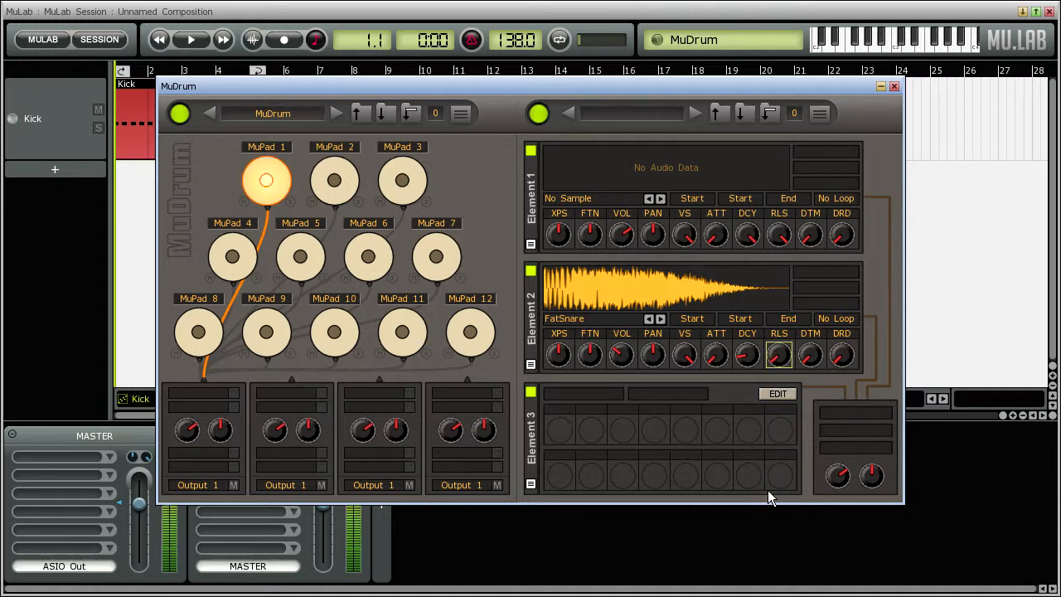
click(652, 319)
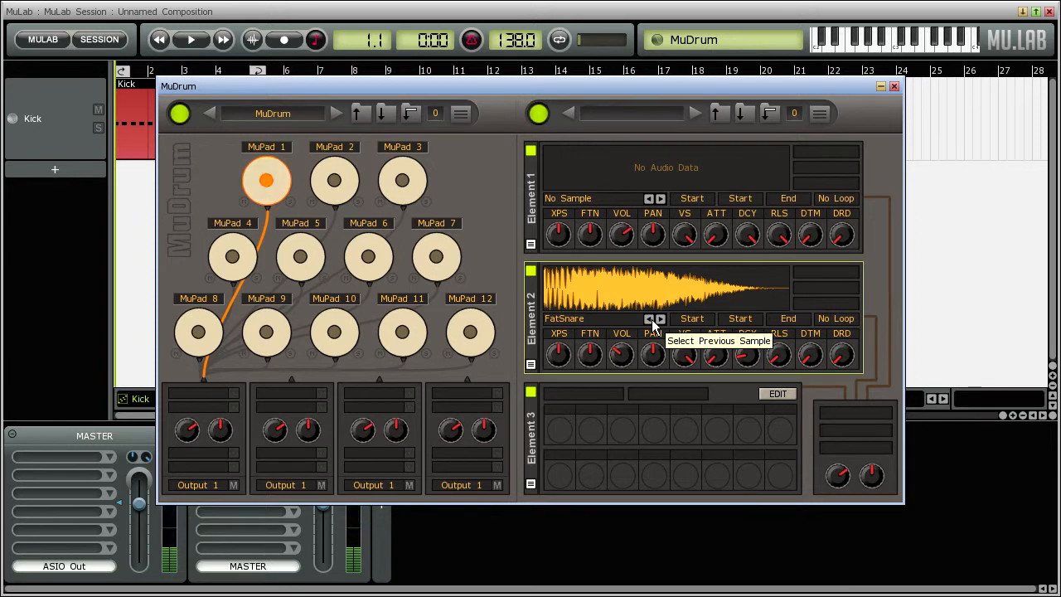
click(609, 287)
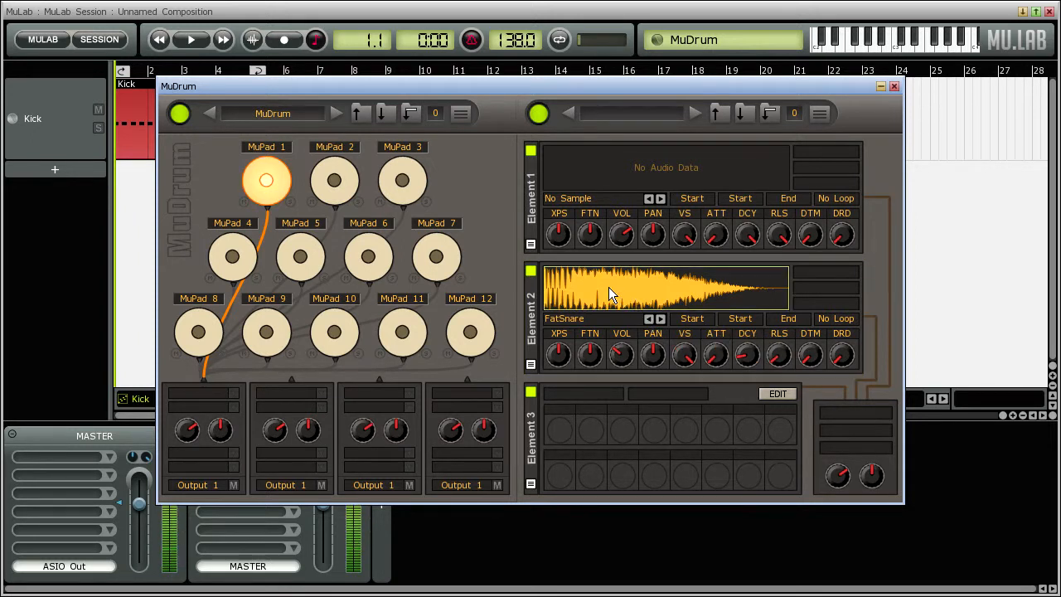
- Load the Electro Kick.Ogg sample from the Kicks drum samples folder into Element 1
click(596, 199)
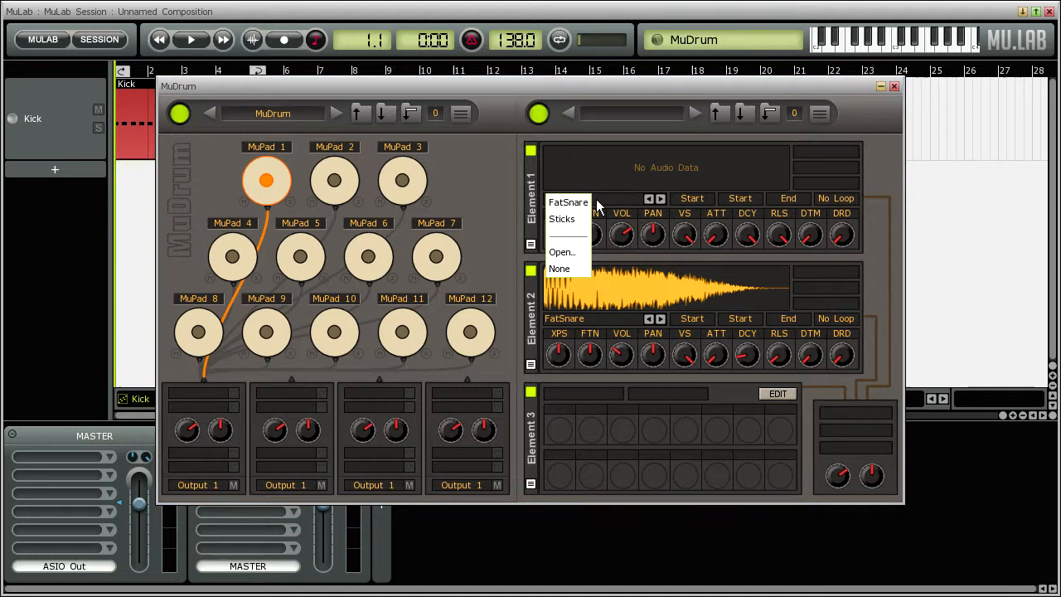
click(569, 251)
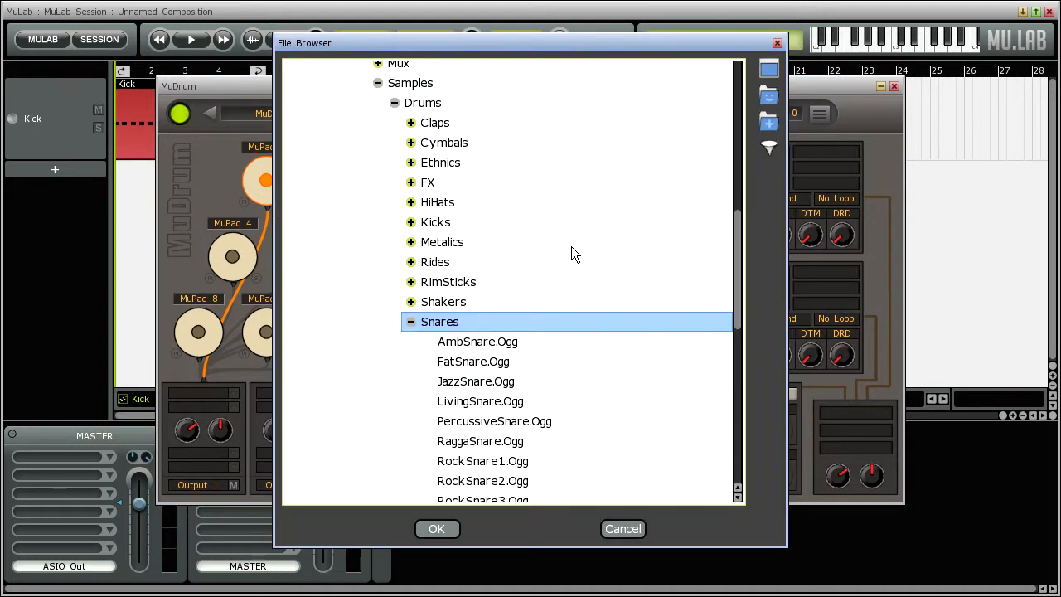
click(413, 322)
click(410, 222)
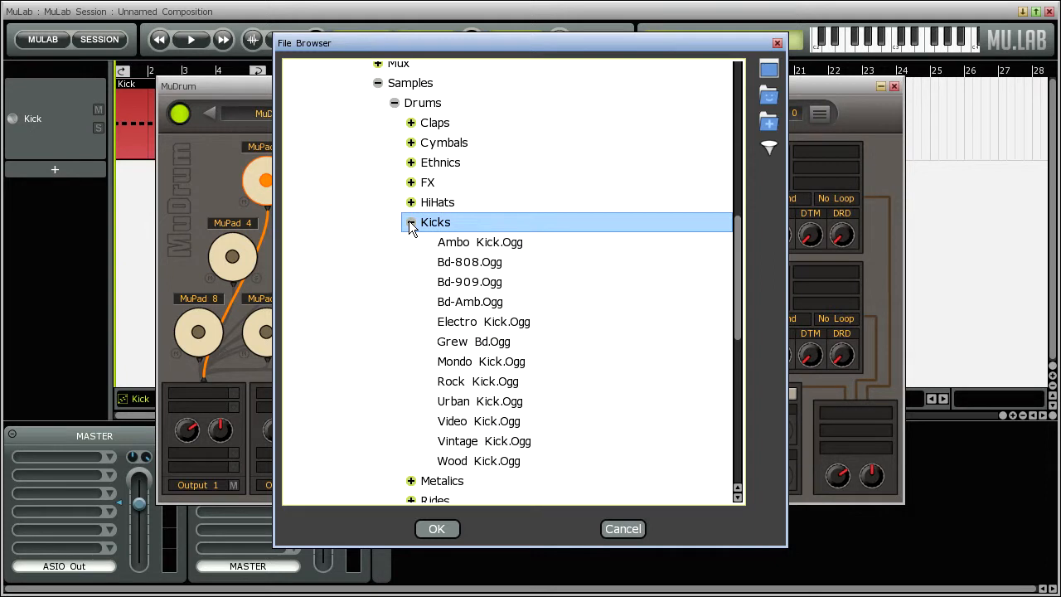
click(493, 323)
click(448, 528)
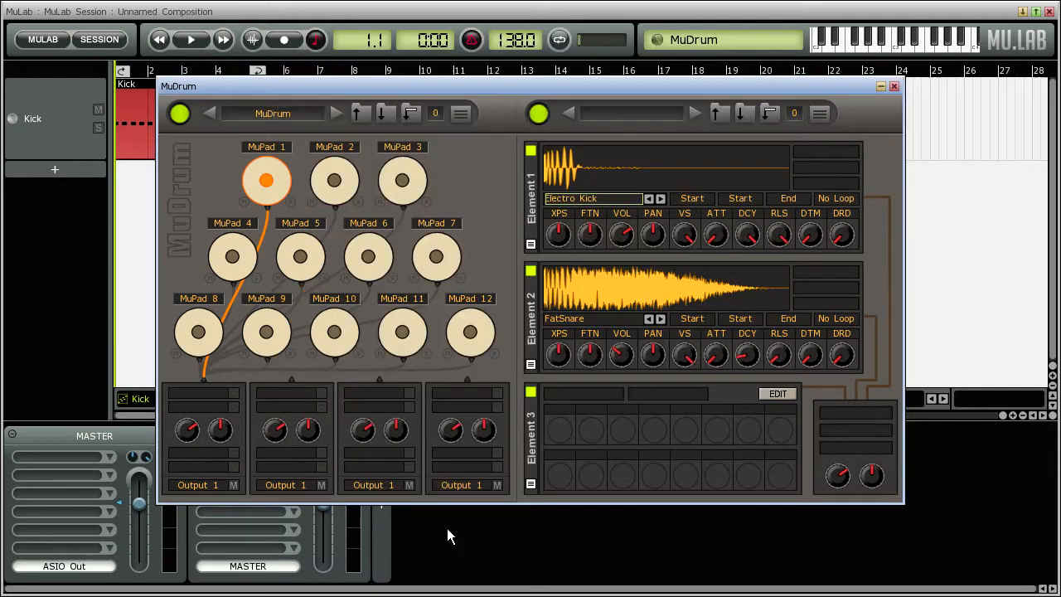
- Shorten Element 1's decay and set its volume to -12.61 dB
drag(753, 232, 752, 240)
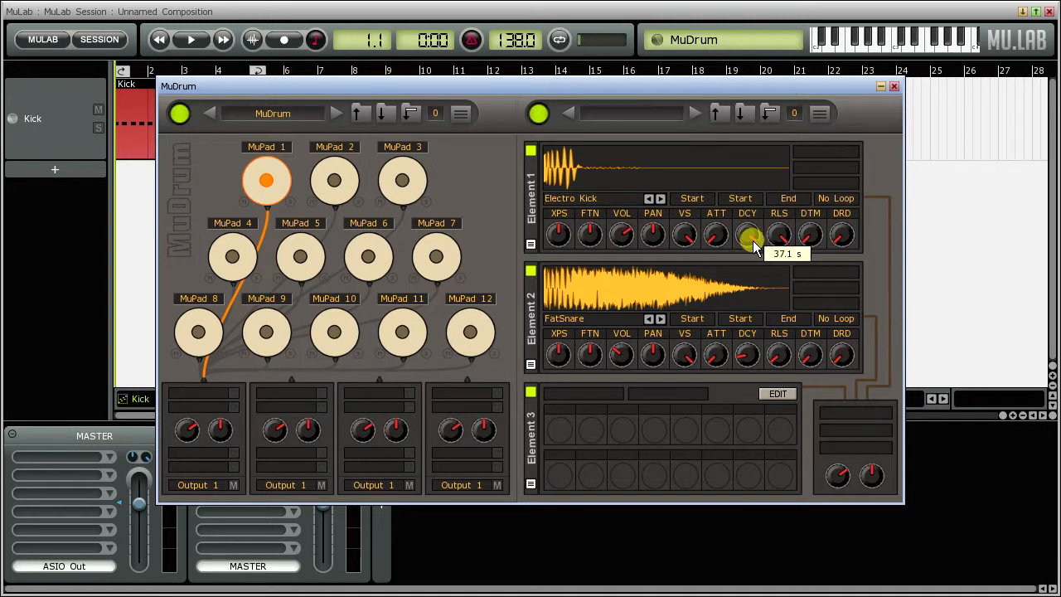
drag(758, 285, 765, 381)
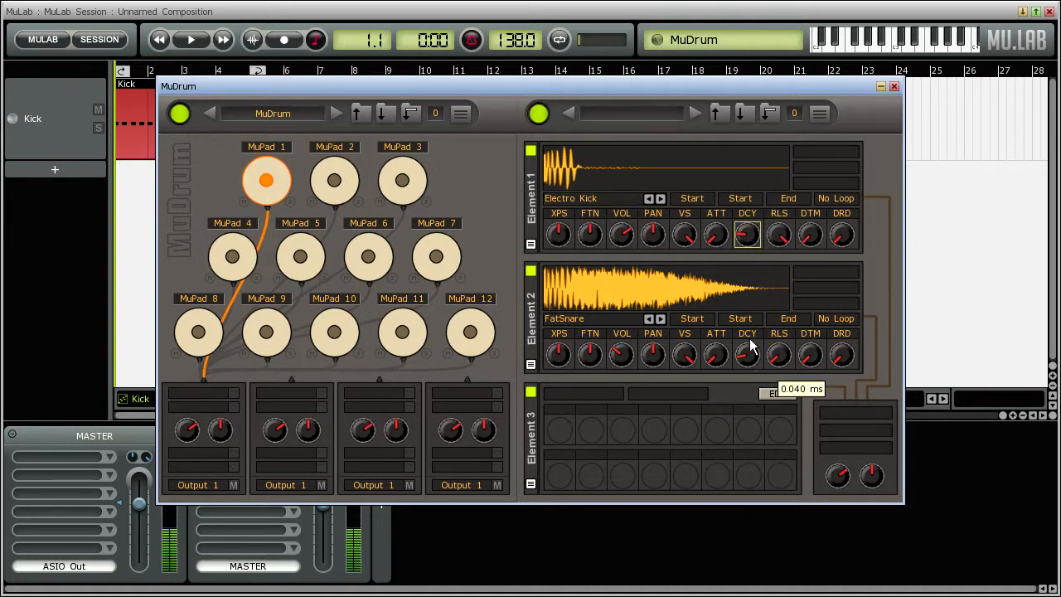
drag(615, 237, 647, 332)
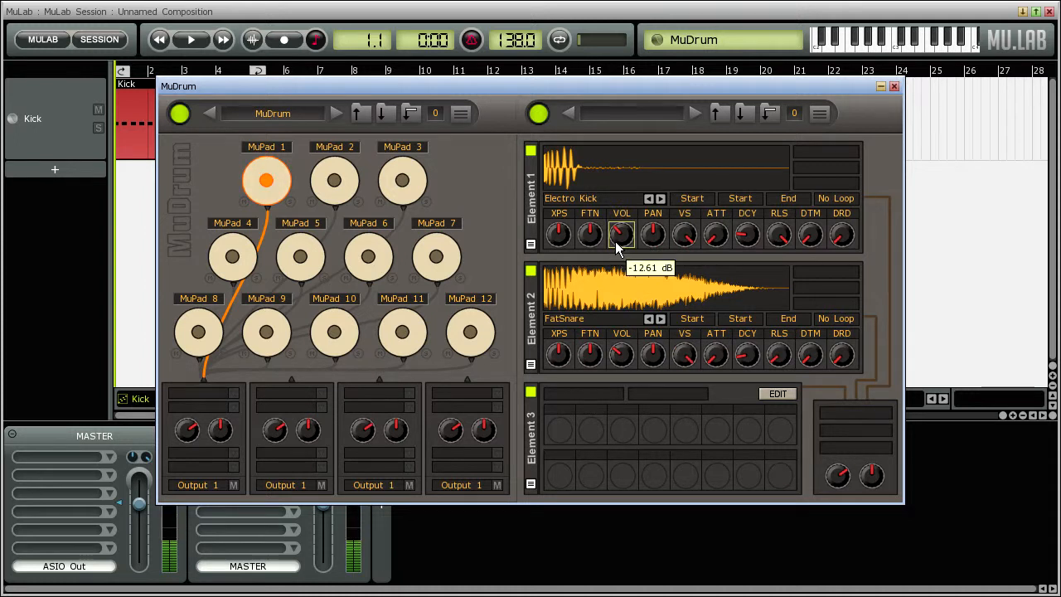
- Toggle the processing of the sample elements to compare the kick with and without its layers, leaving all elements switched on
click(534, 150)
click(534, 150)
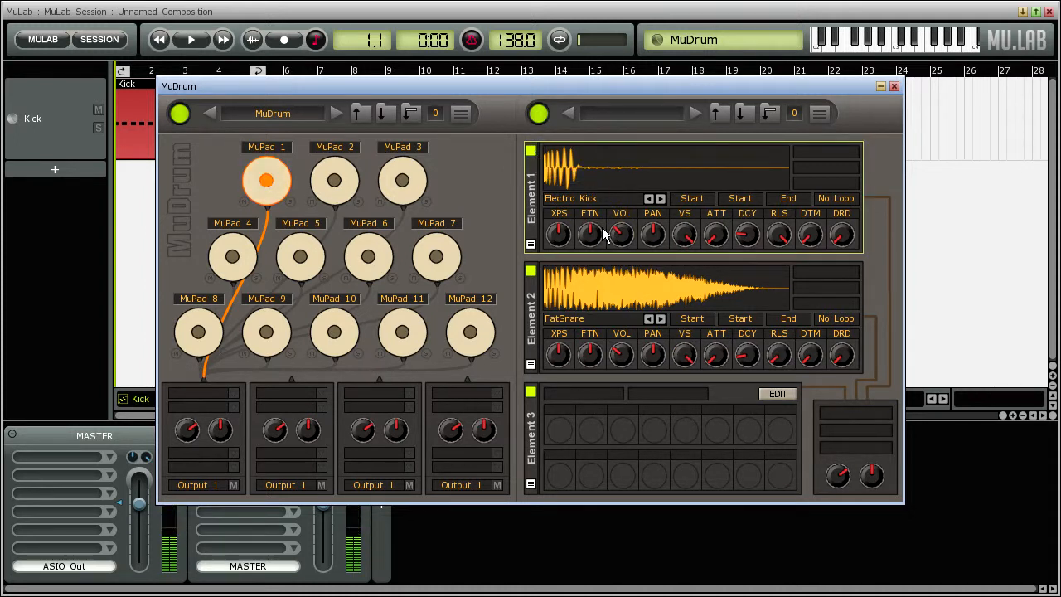
click(530, 151)
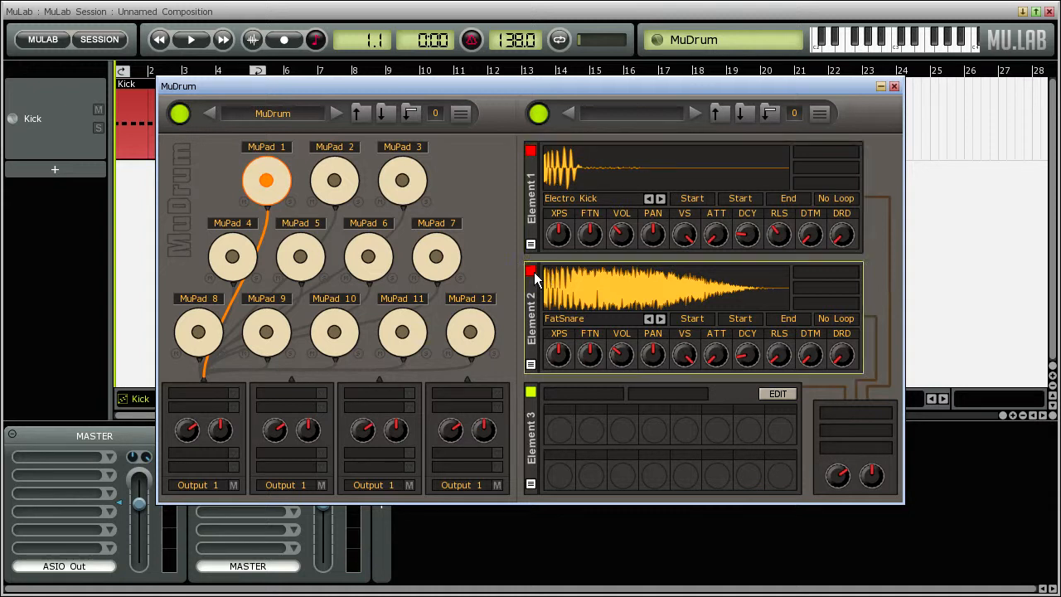
click(531, 152)
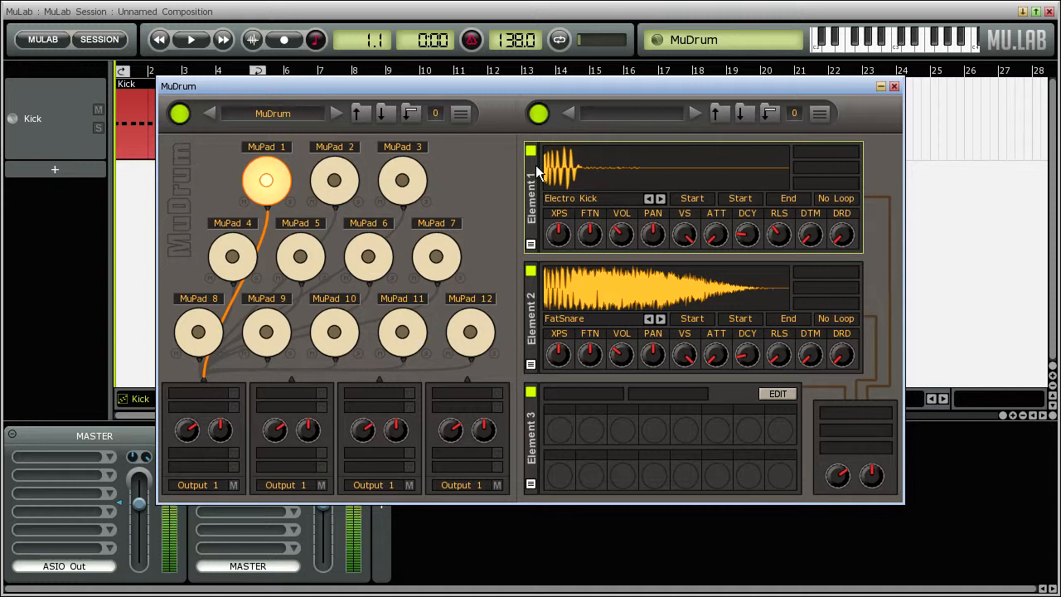
click(529, 152)
click(528, 153)
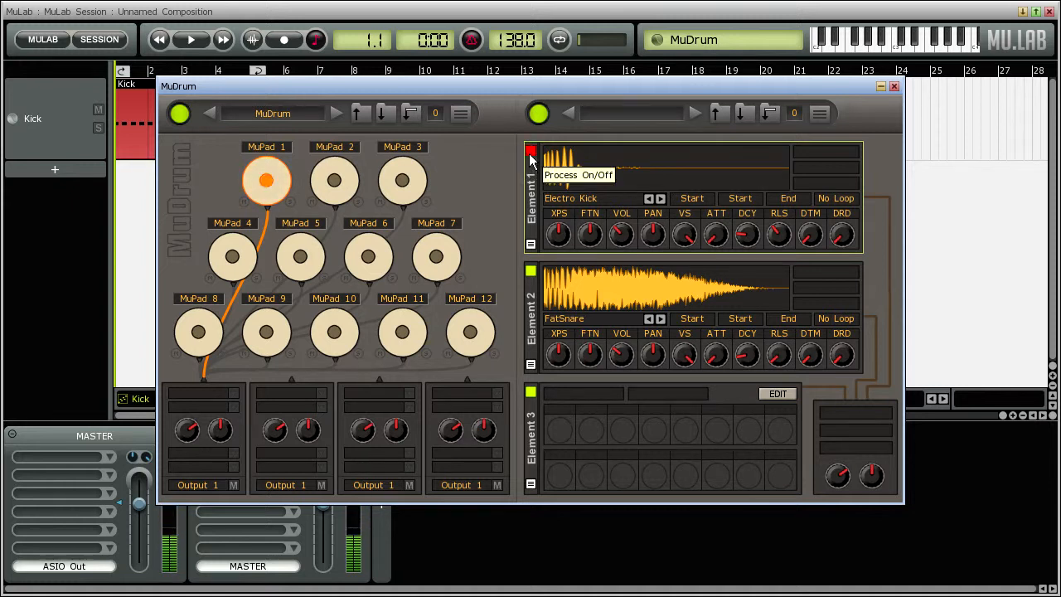
mouse_move(622, 234)
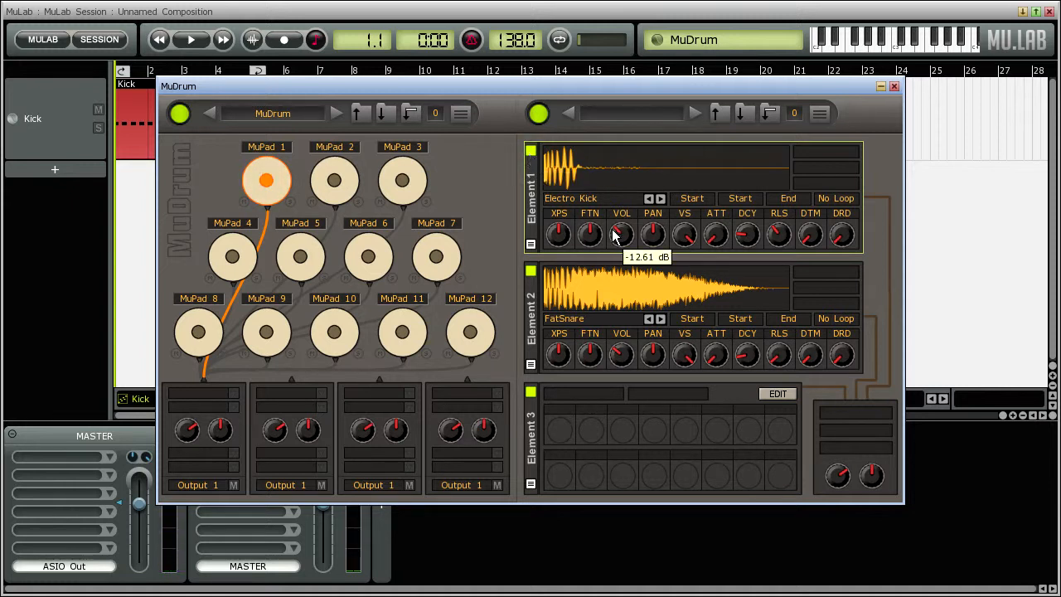
click(530, 152)
click(531, 153)
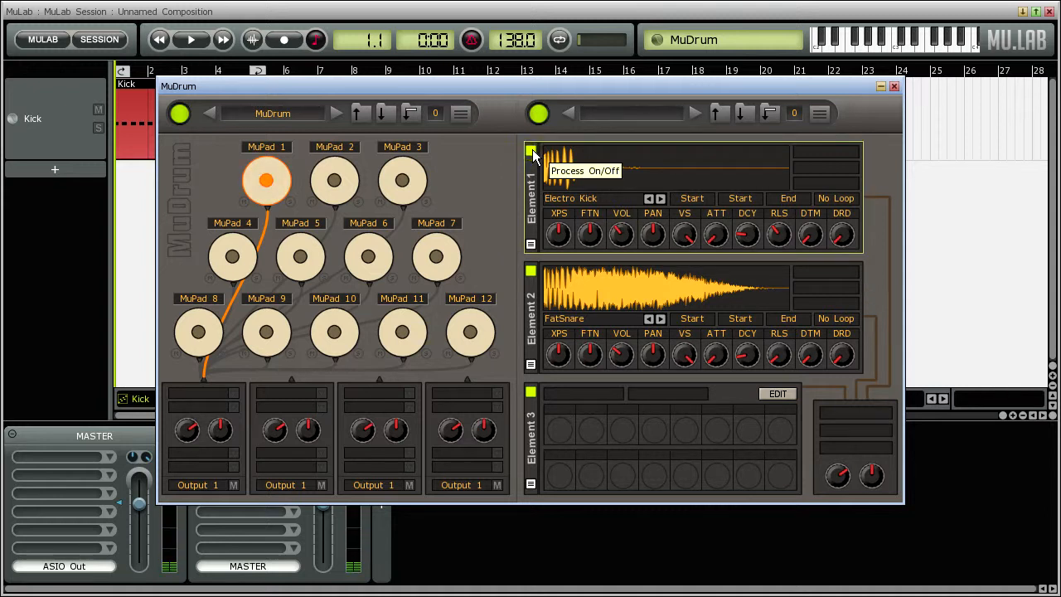